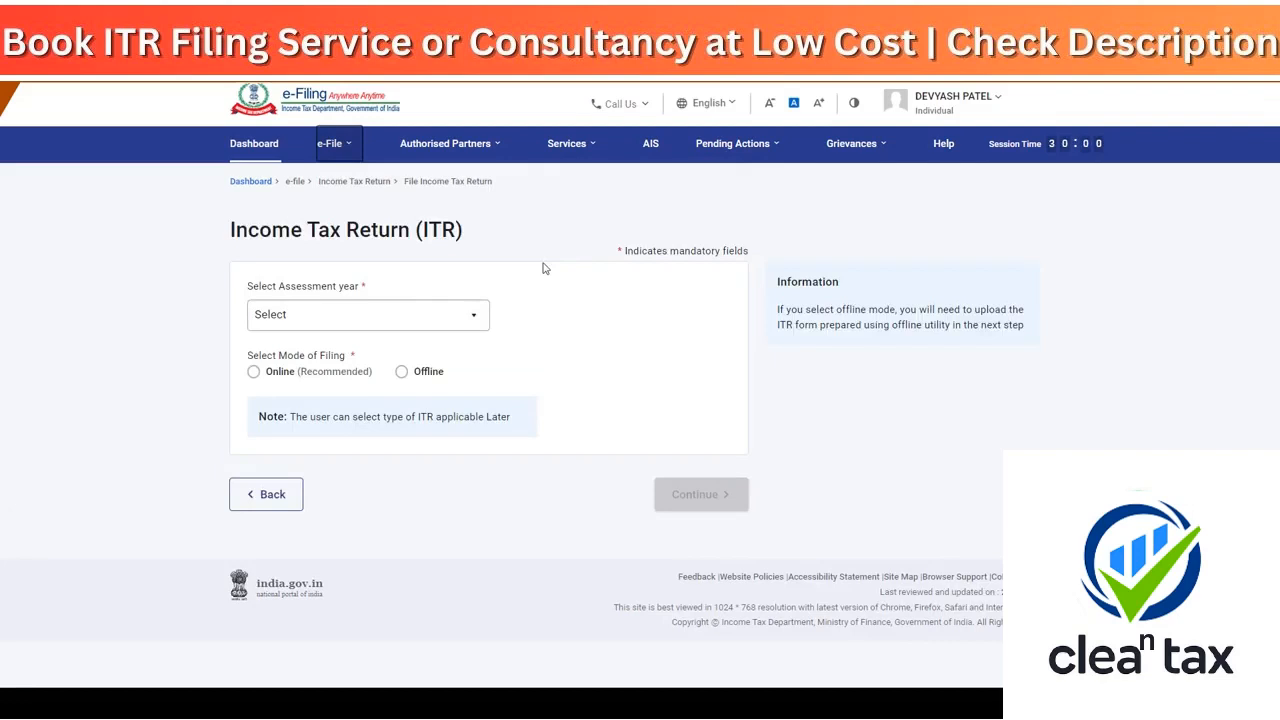
- Choose assessment year 2023-24 (Current A.Y.) with the Online mode of filing and continue
{"action": "left_click", "coordinate": [389, 316]}
{"action": "left_click", "coordinate": [317, 384]}
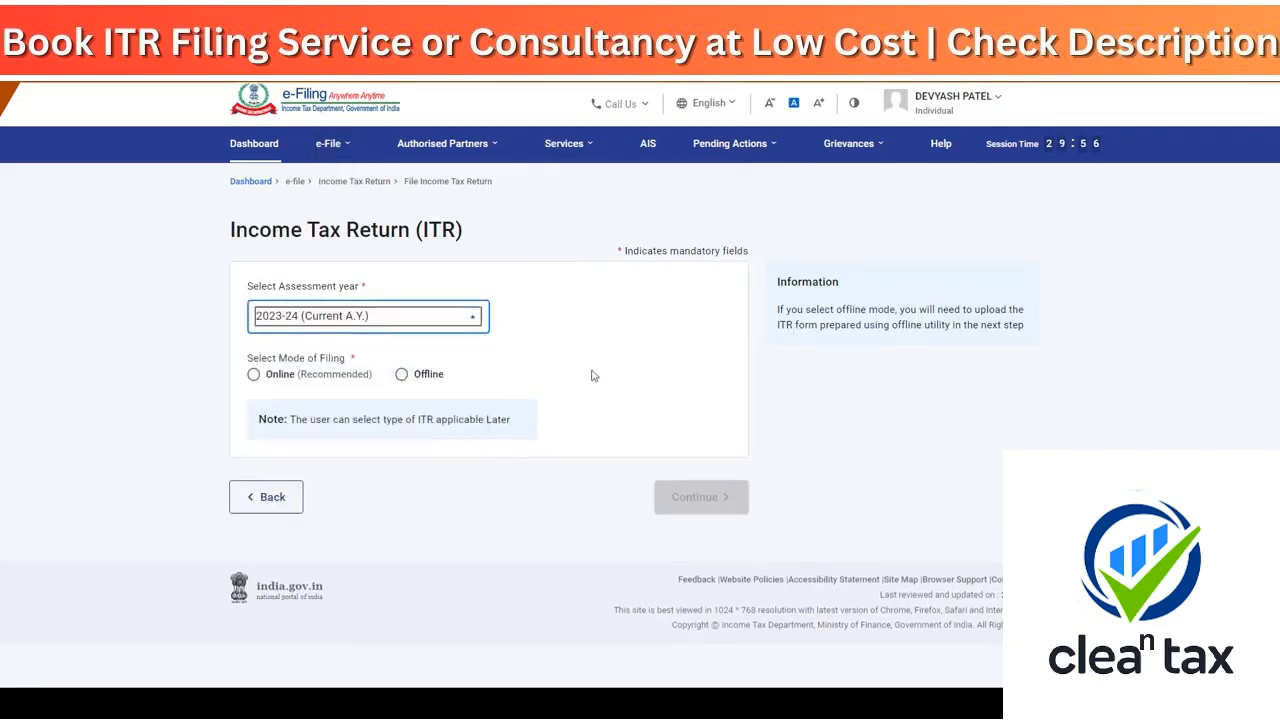
{"action": "left_click", "coordinate": [310, 384]}
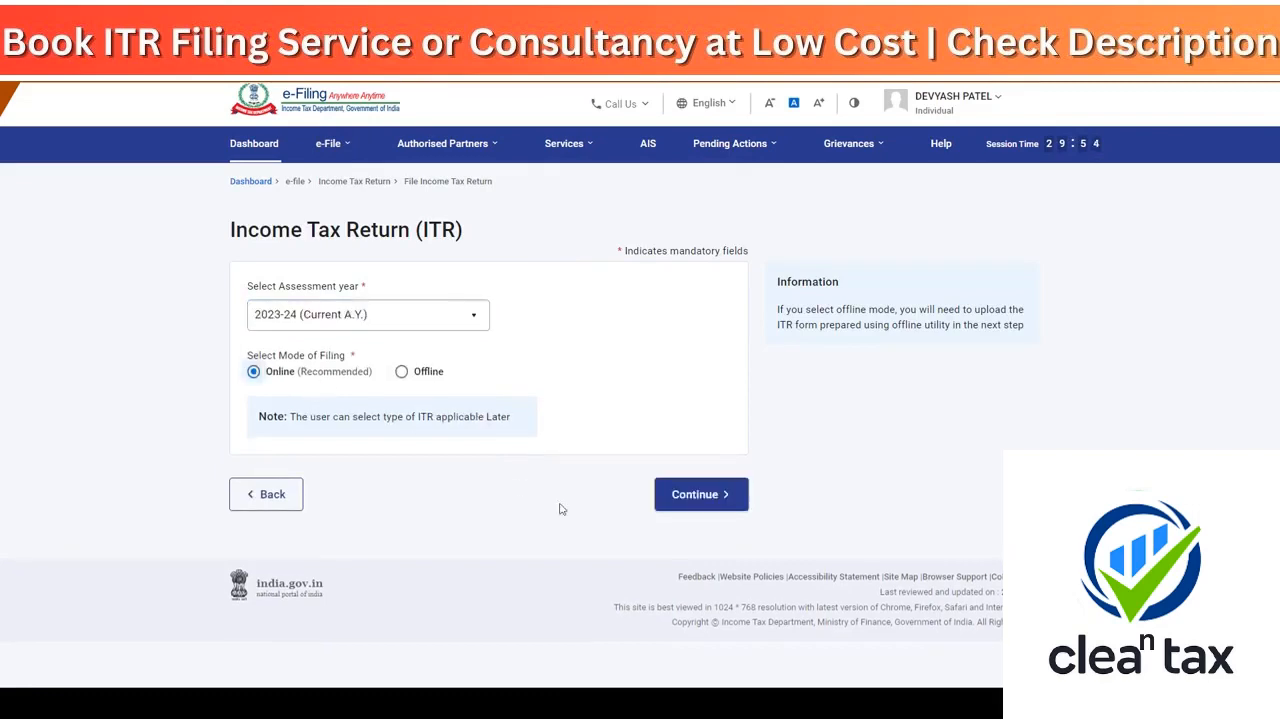
{"action": "left_click", "coordinate": [703, 494]}
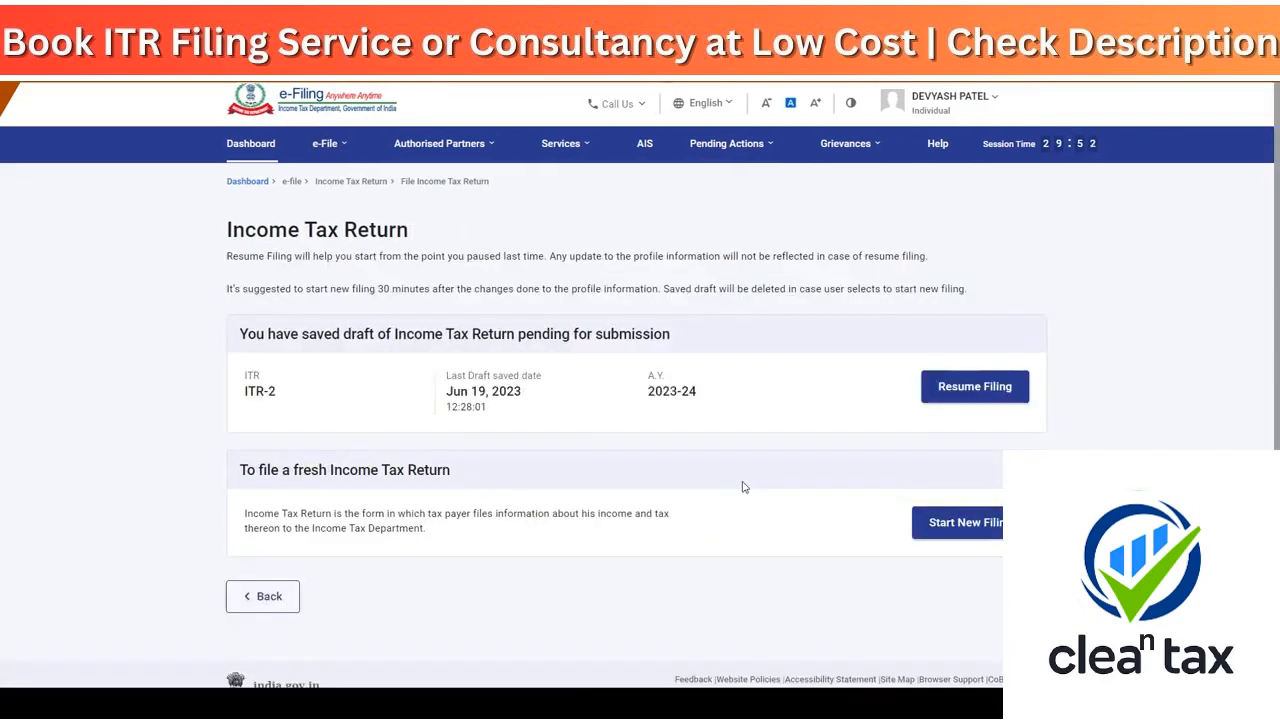
- Start a new filing with Individual status and proceed with form ITR-4 to the filing questions
{"action": "left_click", "coordinate": [962, 522]}
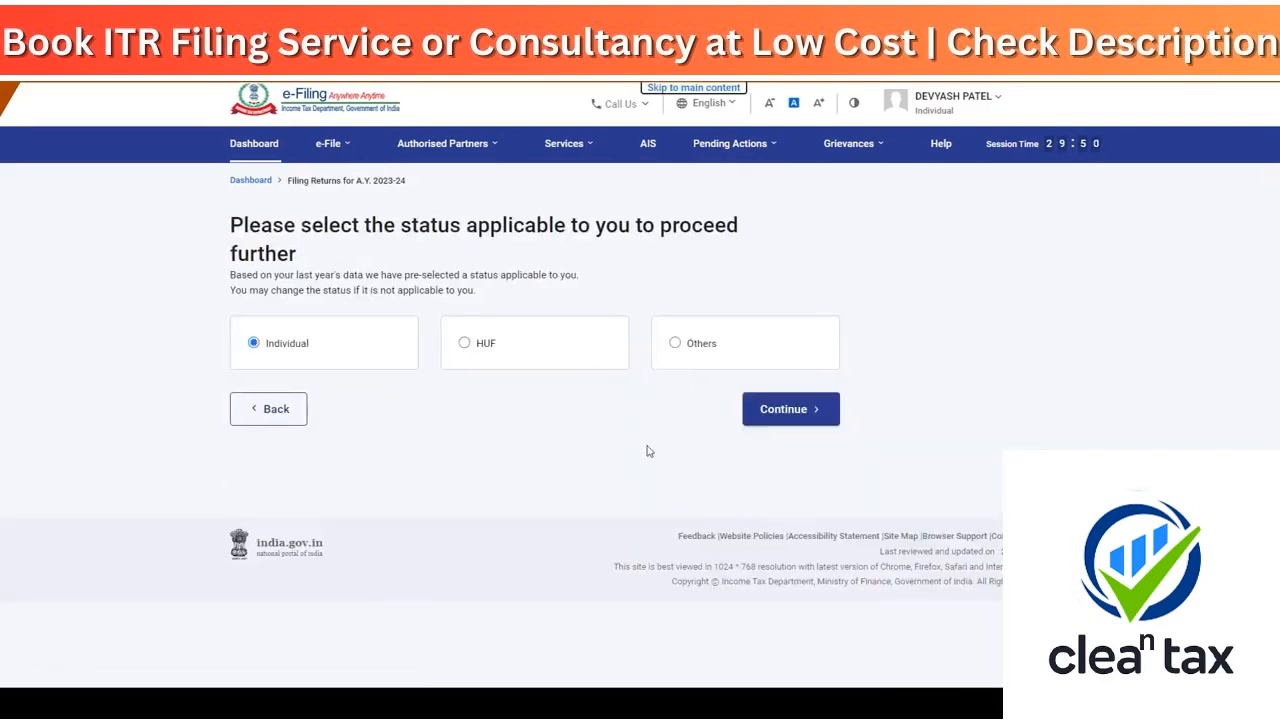
{"action": "left_click", "coordinate": [785, 410]}
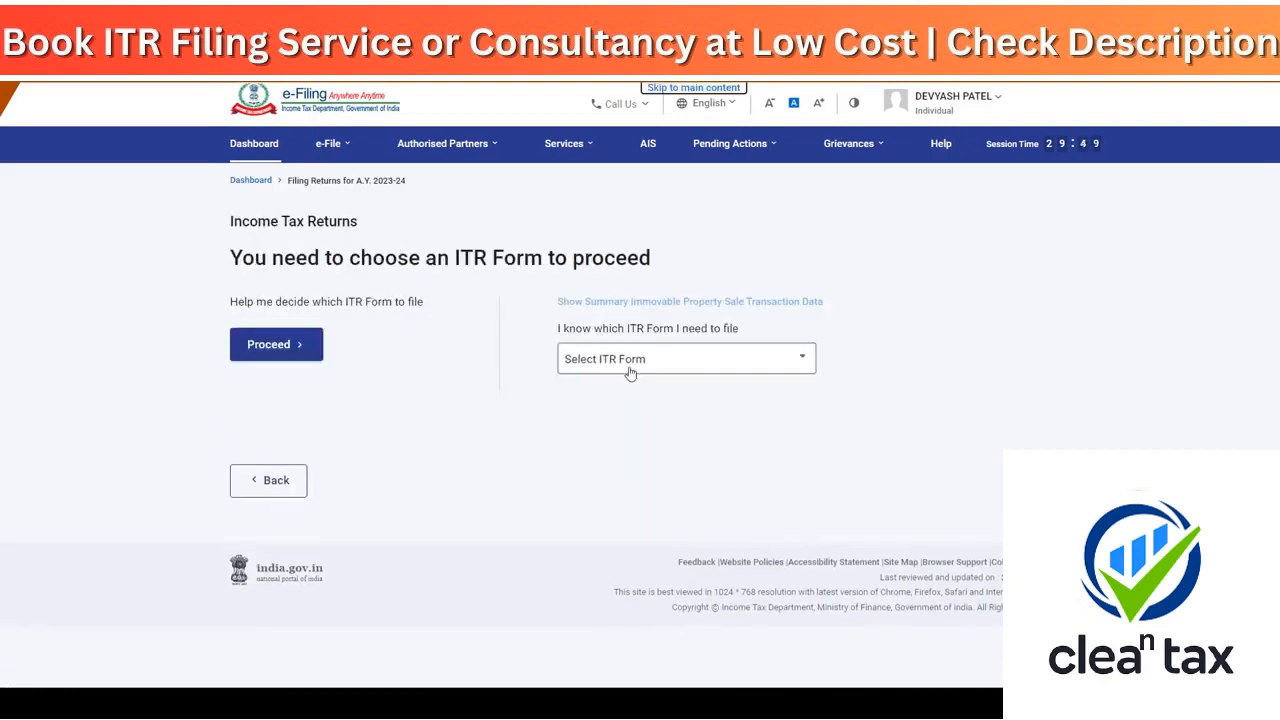
{"action": "left_click", "coordinate": [628, 372]}
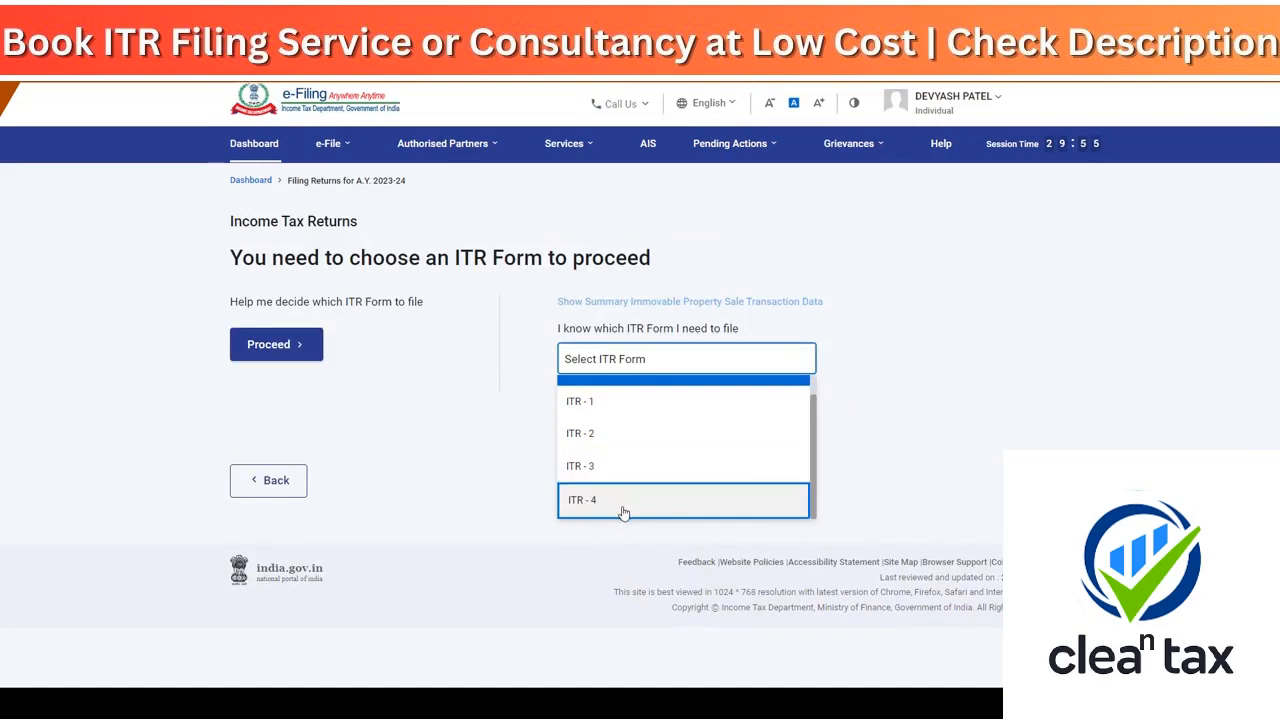
{"action": "left_click", "coordinate": [622, 500]}
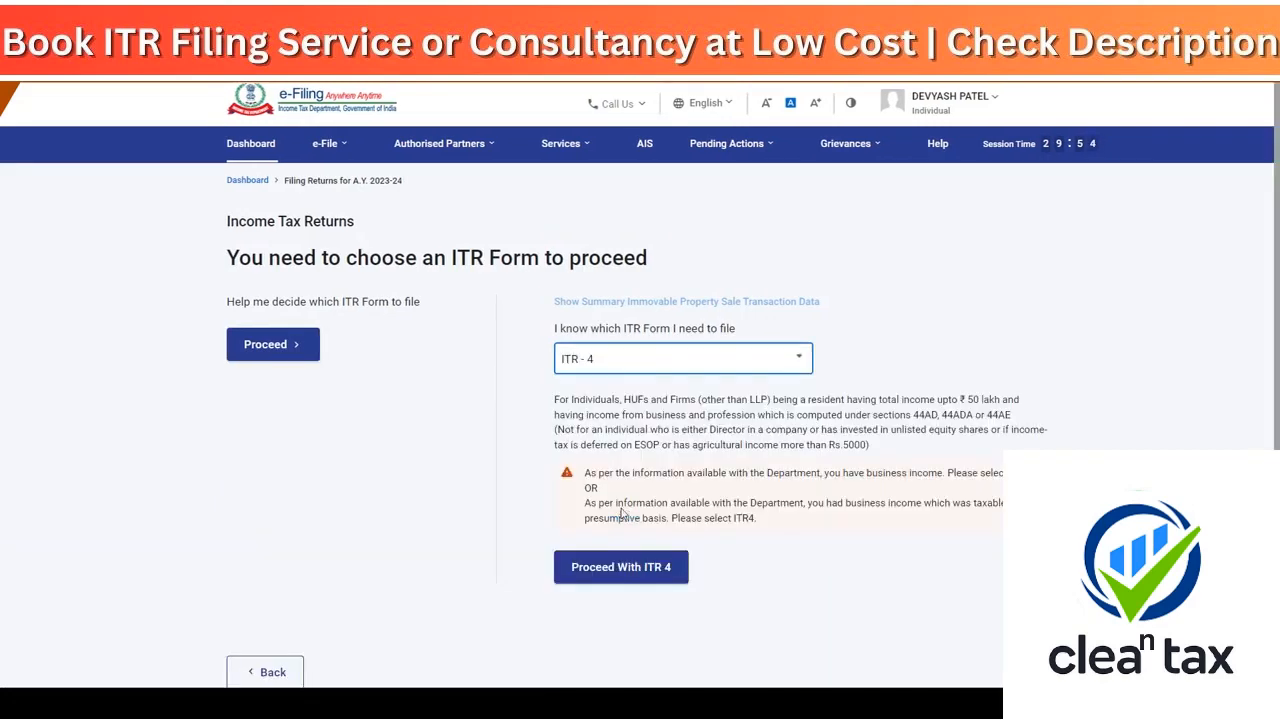
{"action": "left_click", "coordinate": [663, 578]}
{"action": "left_click", "coordinate": [405, 463]}
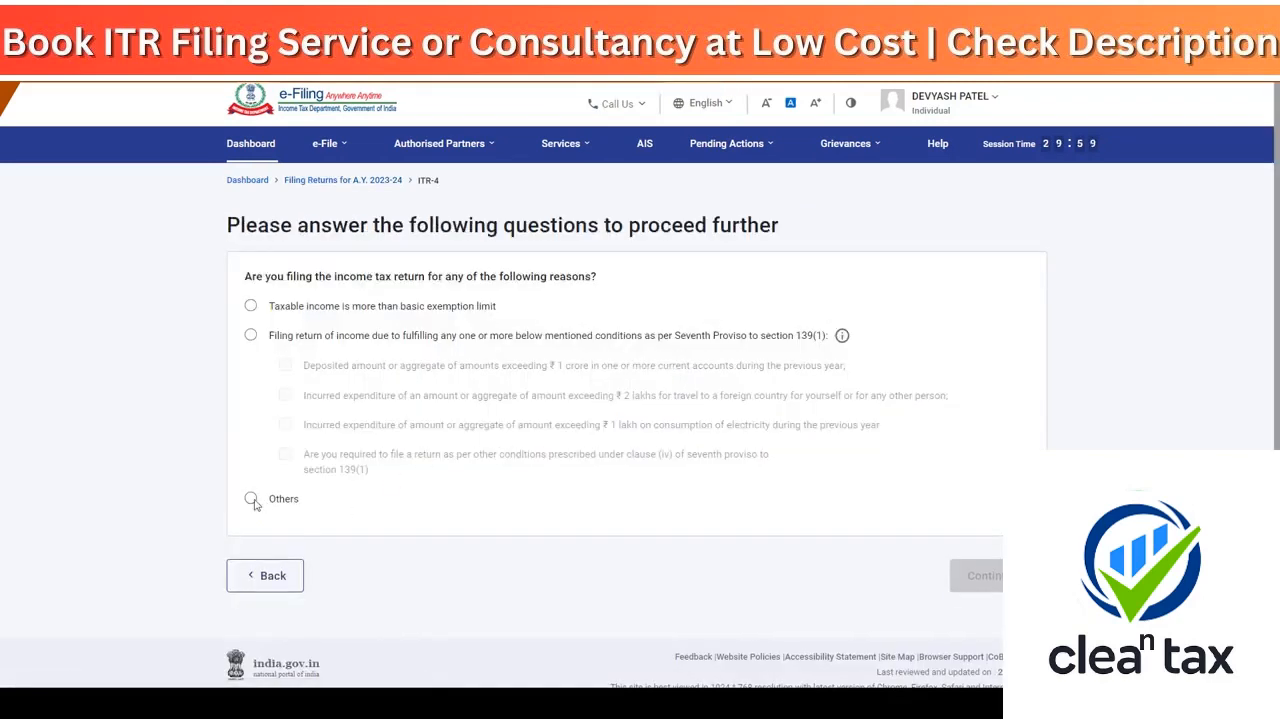
- Give Others as the reason for filing the return and continue to the pre-filled return summary
{"action": "left_click", "coordinate": [253, 502]}
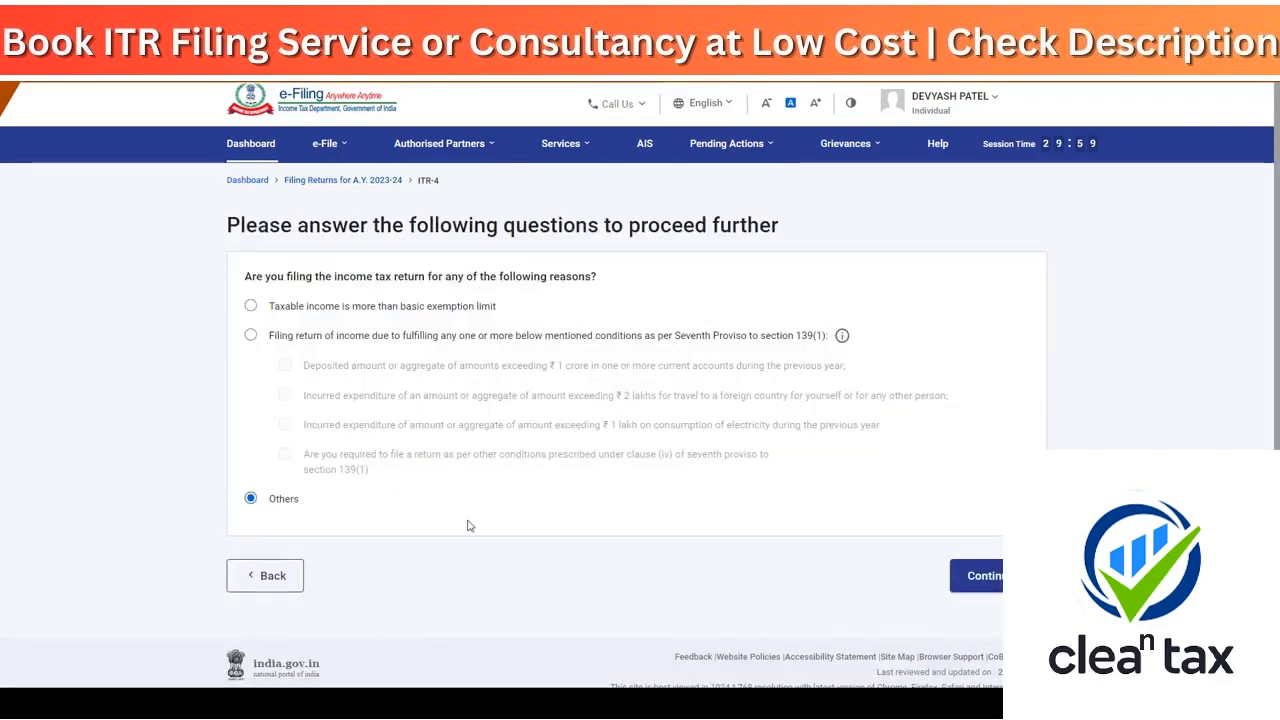
{"action": "left_click", "coordinate": [978, 577]}
{"action": "left_click", "coordinate": [640, 461]}
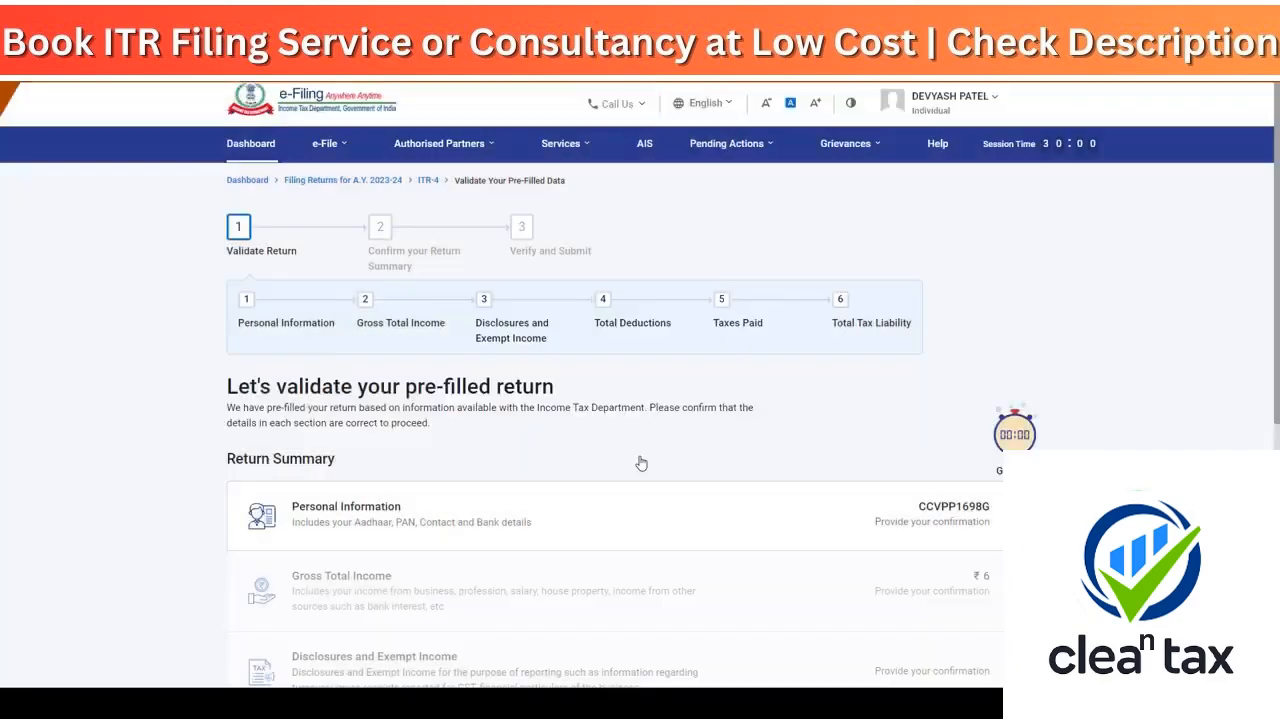
- Open the Personal Information section and set the nature of employment to Others
{"action": "scroll", "coordinate": [571, 263], "scroll_direction": "down", "scroll_amount": 3}
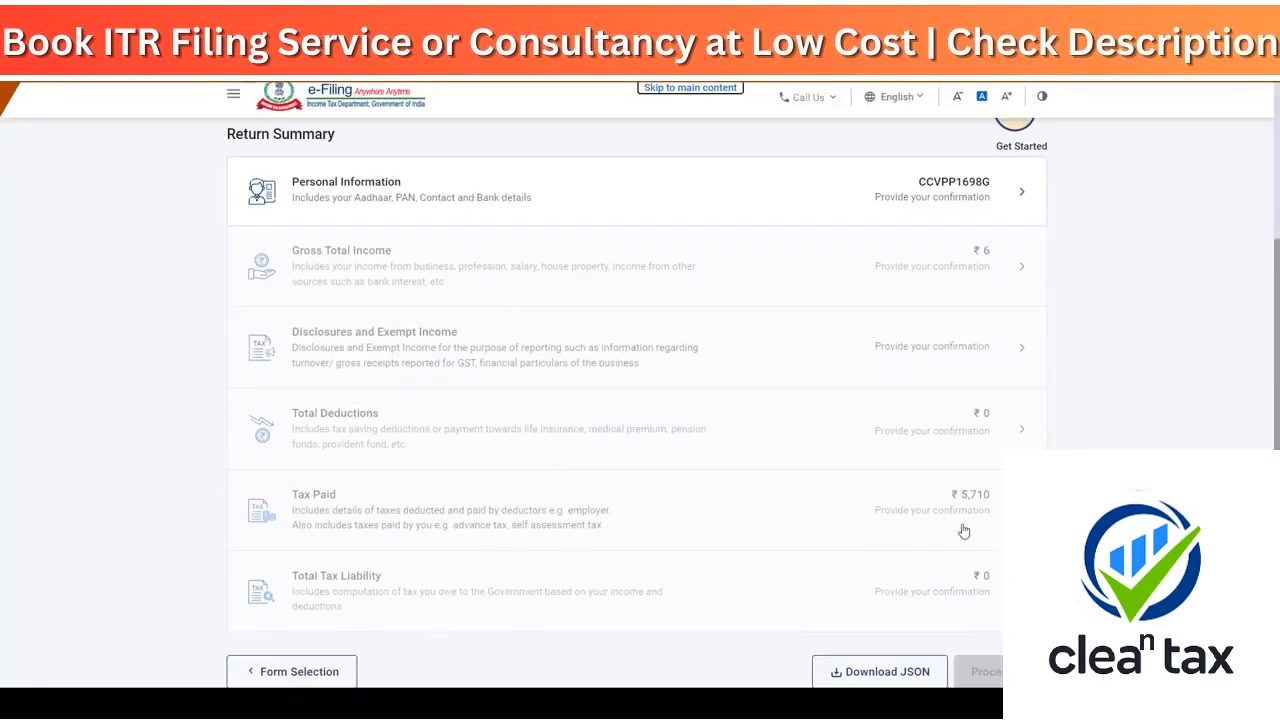
{"action": "left_click", "coordinate": [990, 190]}
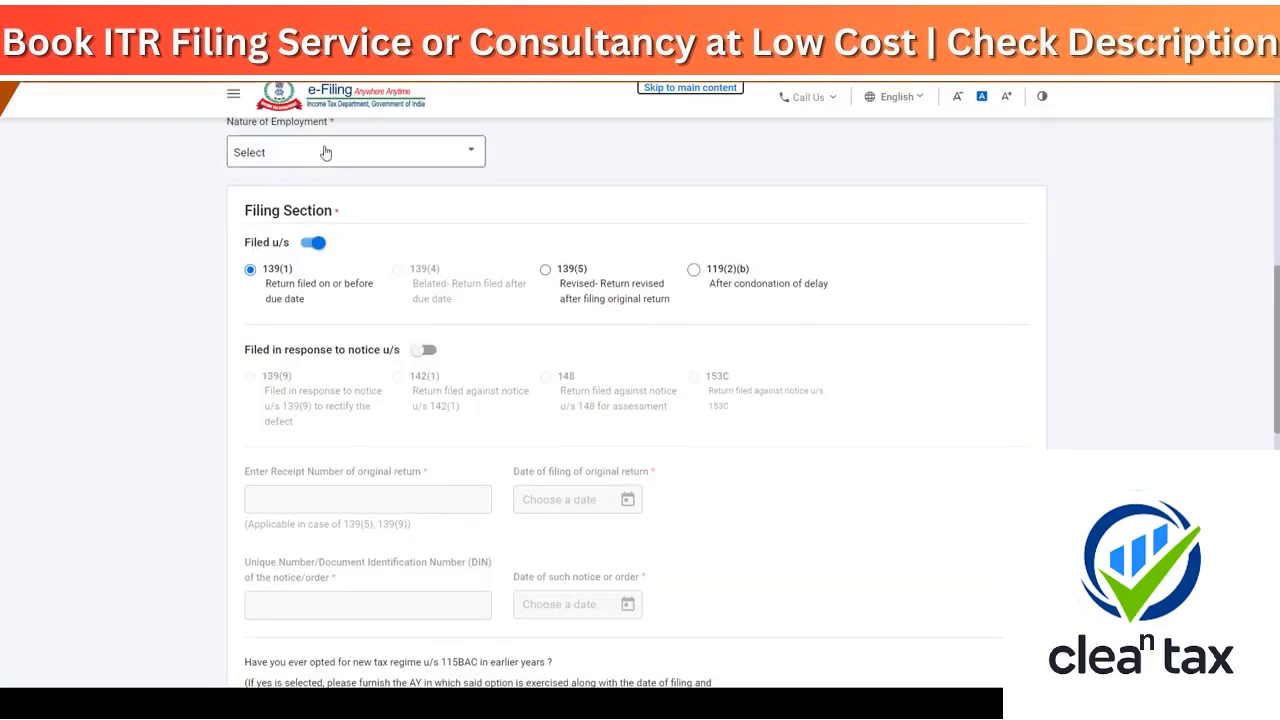
{"action": "left_click_drag", "start_coordinate": [234, 125], "coordinate": [314, 134]}
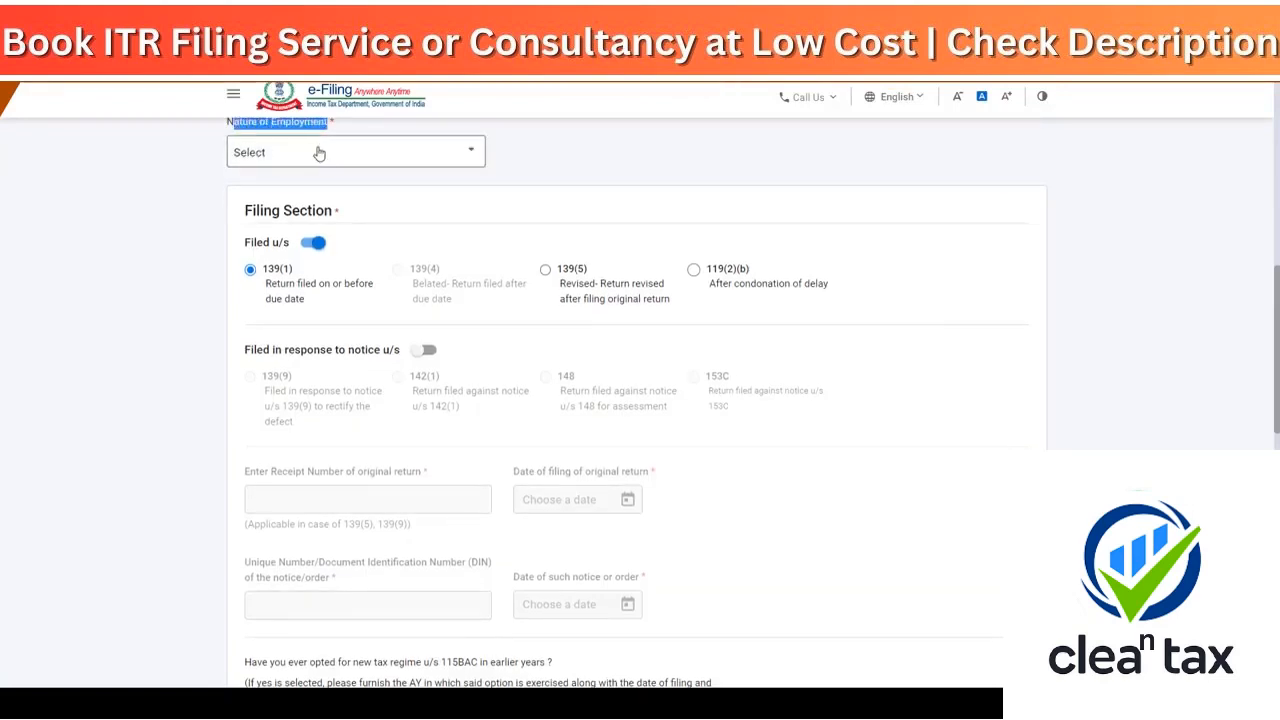
{"action": "left_click", "coordinate": [318, 154]}
{"action": "scroll", "coordinate": [337, 229], "scroll_direction": "down", "scroll_amount": 5}
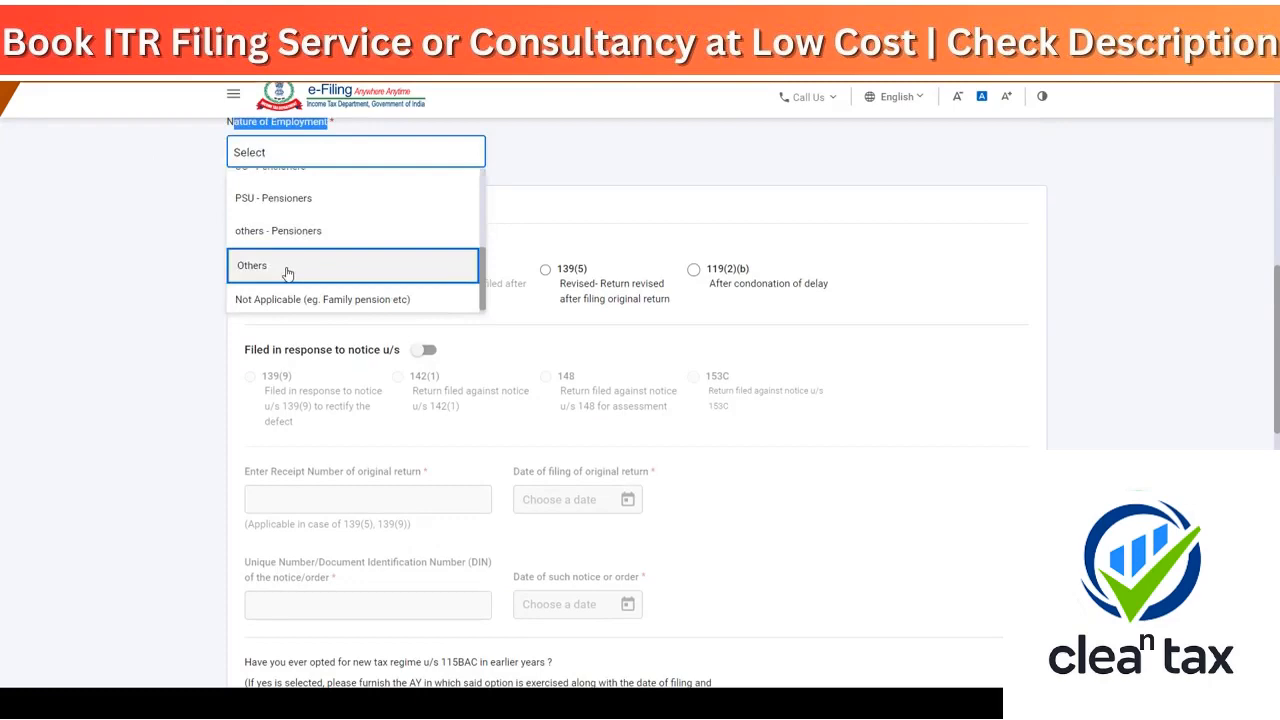
{"action": "left_click", "coordinate": [287, 273]}
- Answer No to having opted for the new tax regime u/s 115BAC in earlier years
{"action": "scroll", "coordinate": [361, 221], "scroll_direction": "down", "scroll_amount": 4}
{"action": "scroll", "coordinate": [361, 221], "scroll_direction": "down", "scroll_amount": 2}
{"action": "scroll", "coordinate": [277, 155], "scroll_direction": "up", "scroll_amount": 2}
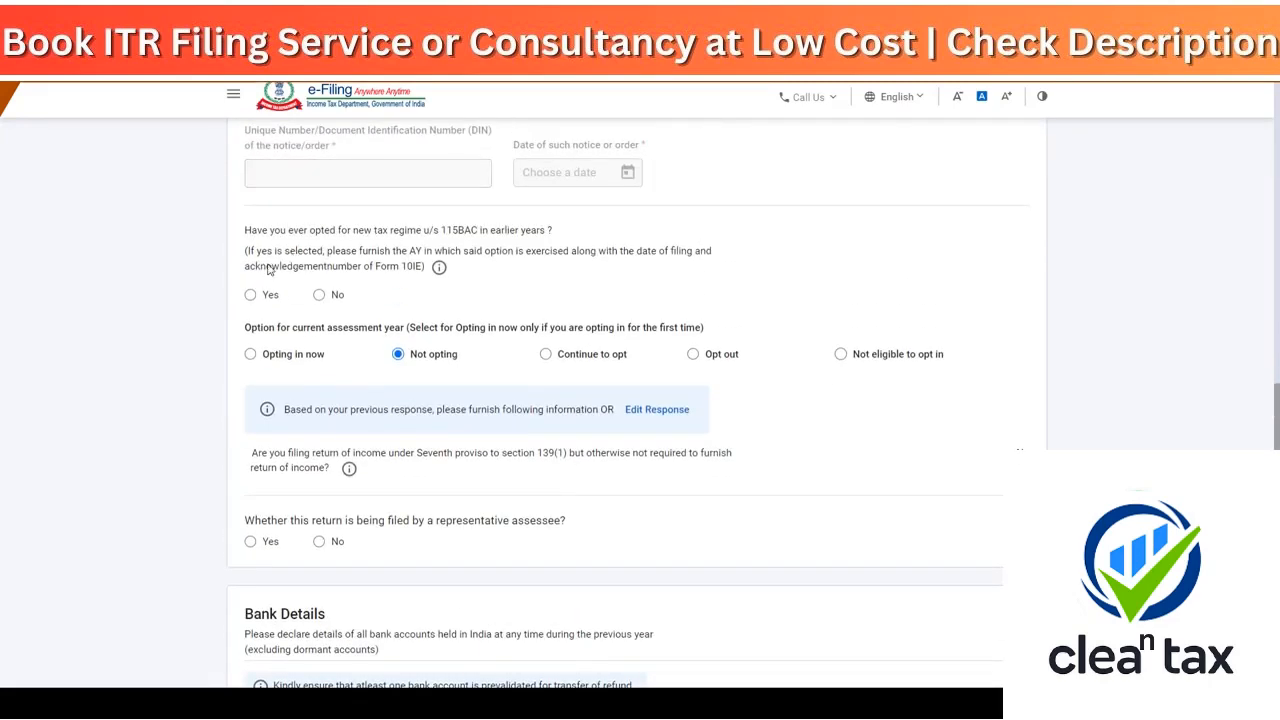
{"action": "left_click", "coordinate": [319, 297]}
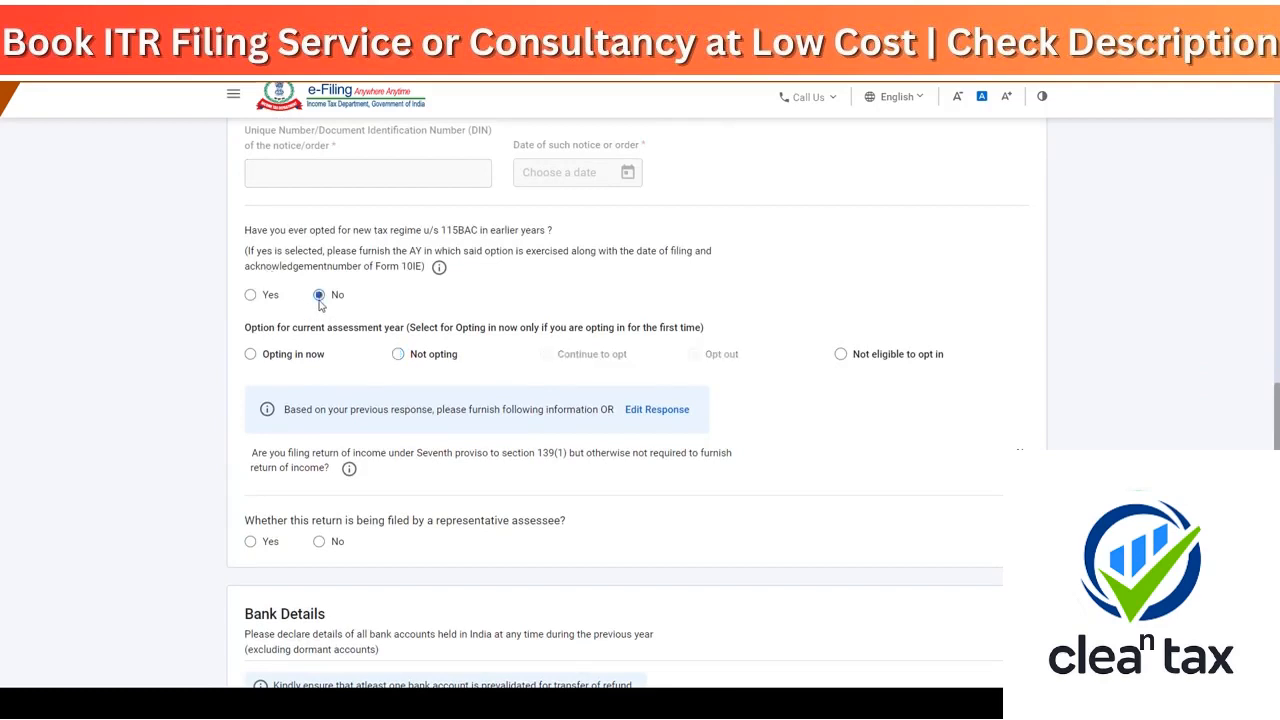
- Answer No to the return being filed by a representative assessee and confirm the Personal Information section
{"action": "scroll", "coordinate": [405, 366], "scroll_direction": "down", "scroll_amount": 3}
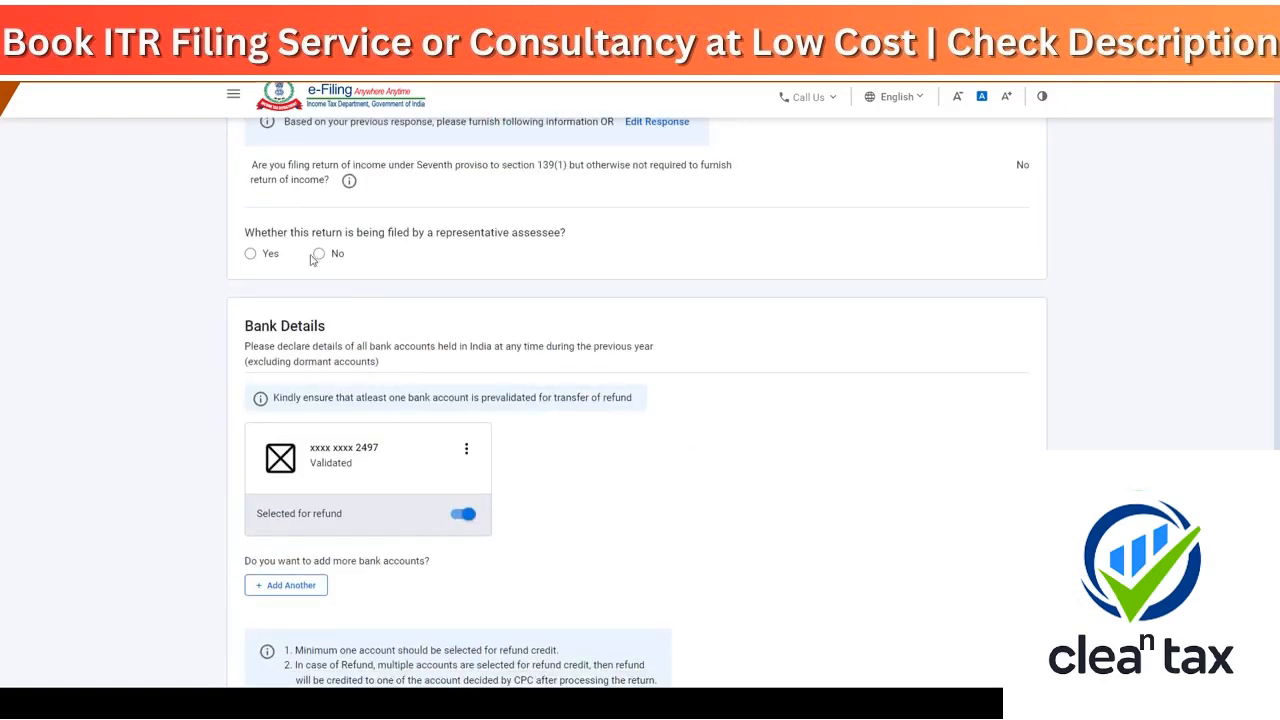
{"action": "left_click_drag", "start_coordinate": [300, 234], "coordinate": [533, 247]}
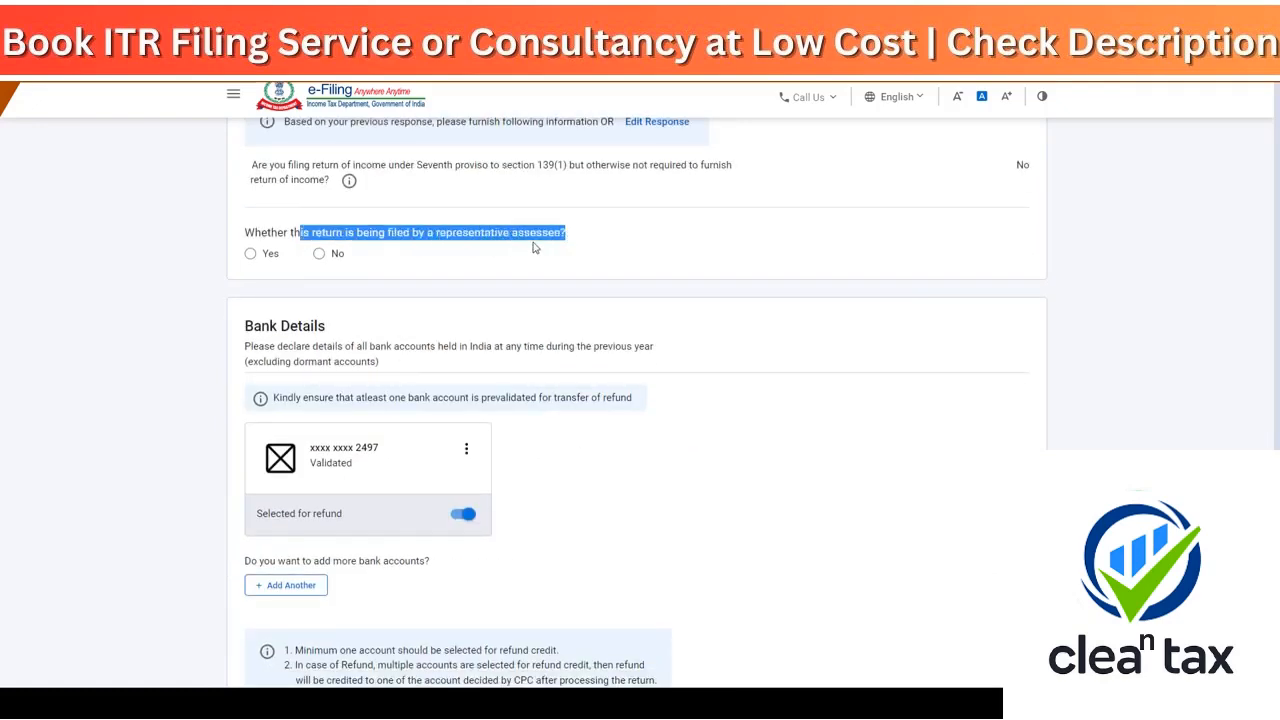
{"action": "left_click", "coordinate": [319, 253]}
{"action": "scroll", "coordinate": [812, 456], "scroll_direction": "down", "scroll_amount": 3}
{"action": "left_click", "coordinate": [986, 546]}
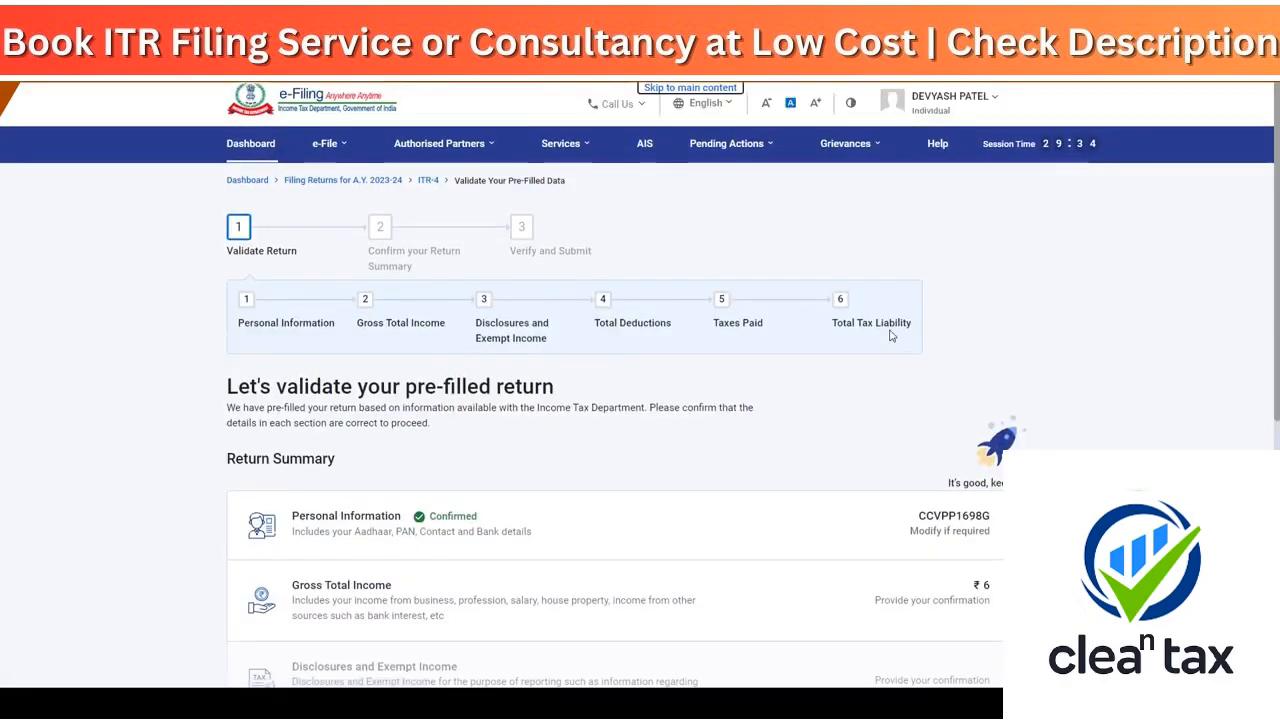
- Open the Gross Total Income section and proceed to its income source details
{"action": "scroll", "coordinate": [483, 288], "scroll_direction": "down", "scroll_amount": 3}
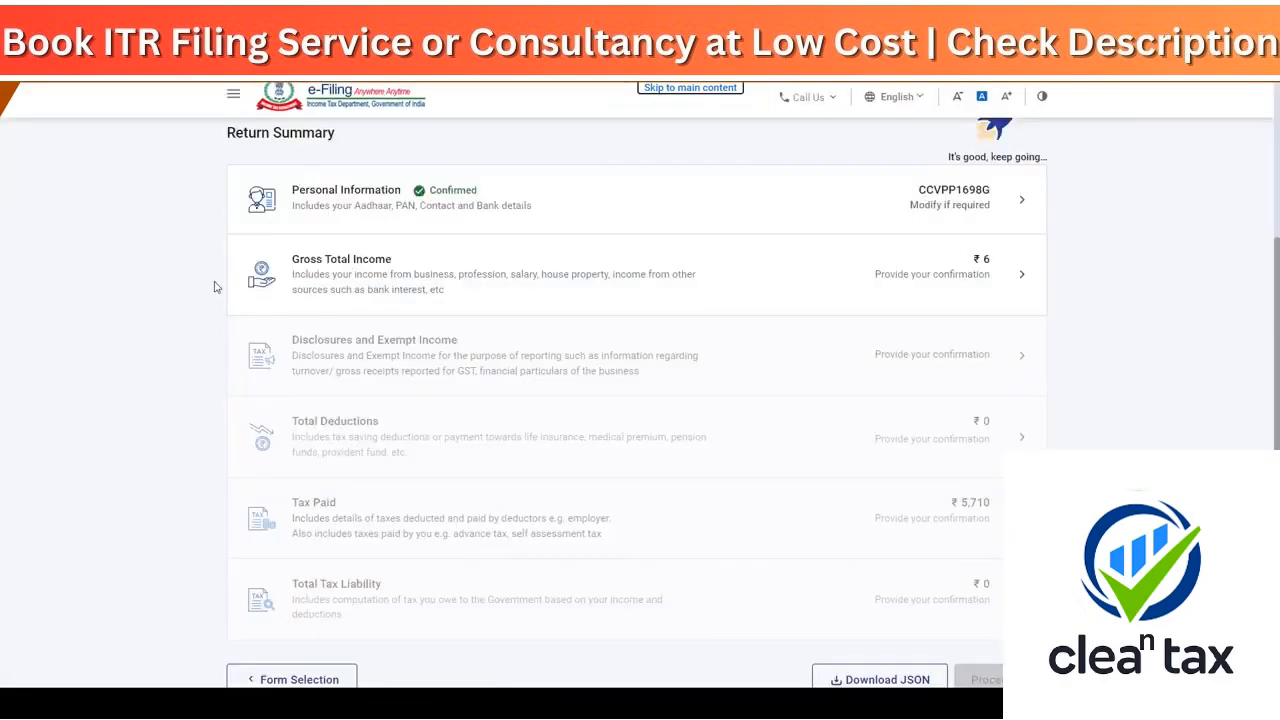
{"action": "left_click", "coordinate": [483, 288]}
{"action": "scroll", "coordinate": [428, 509], "scroll_direction": "down", "scroll_amount": 5}
{"action": "left_click", "coordinate": [428, 509]}
{"action": "left_click", "coordinate": [805, 453]}
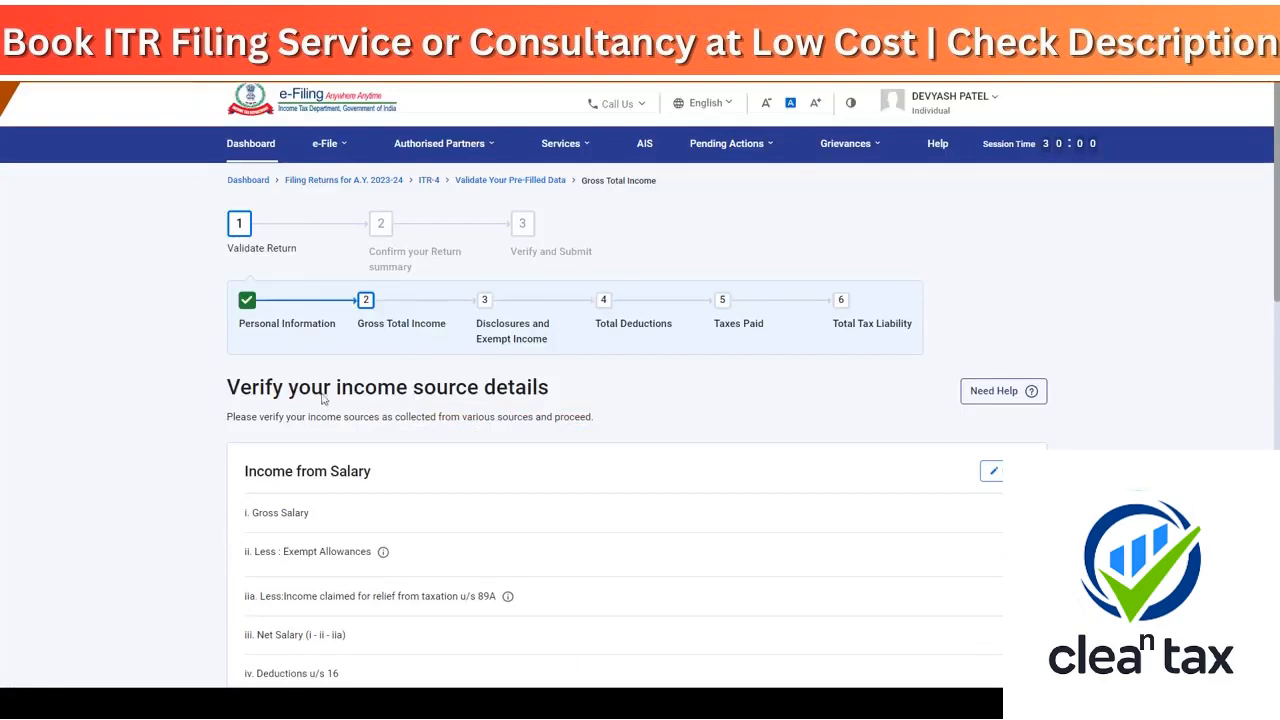
- Examine the income sections for salary, house property, business or profession, and other sources
{"action": "left_click_drag", "start_coordinate": [263, 471], "coordinate": [428, 472]}
{"action": "scroll", "coordinate": [419, 462], "scroll_direction": "down", "scroll_amount": 5}
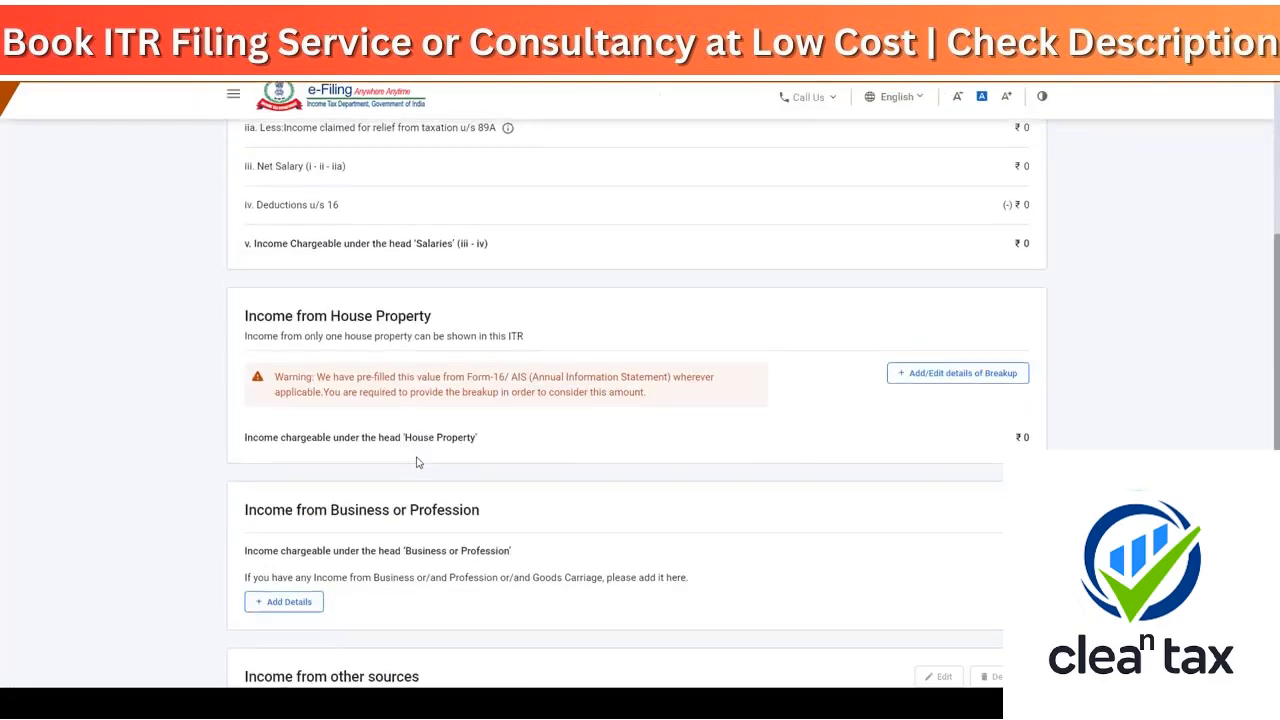
{"action": "left_click_drag", "start_coordinate": [306, 320], "coordinate": [480, 330]}
{"action": "scroll", "coordinate": [310, 315], "scroll_direction": "down", "scroll_amount": 3}
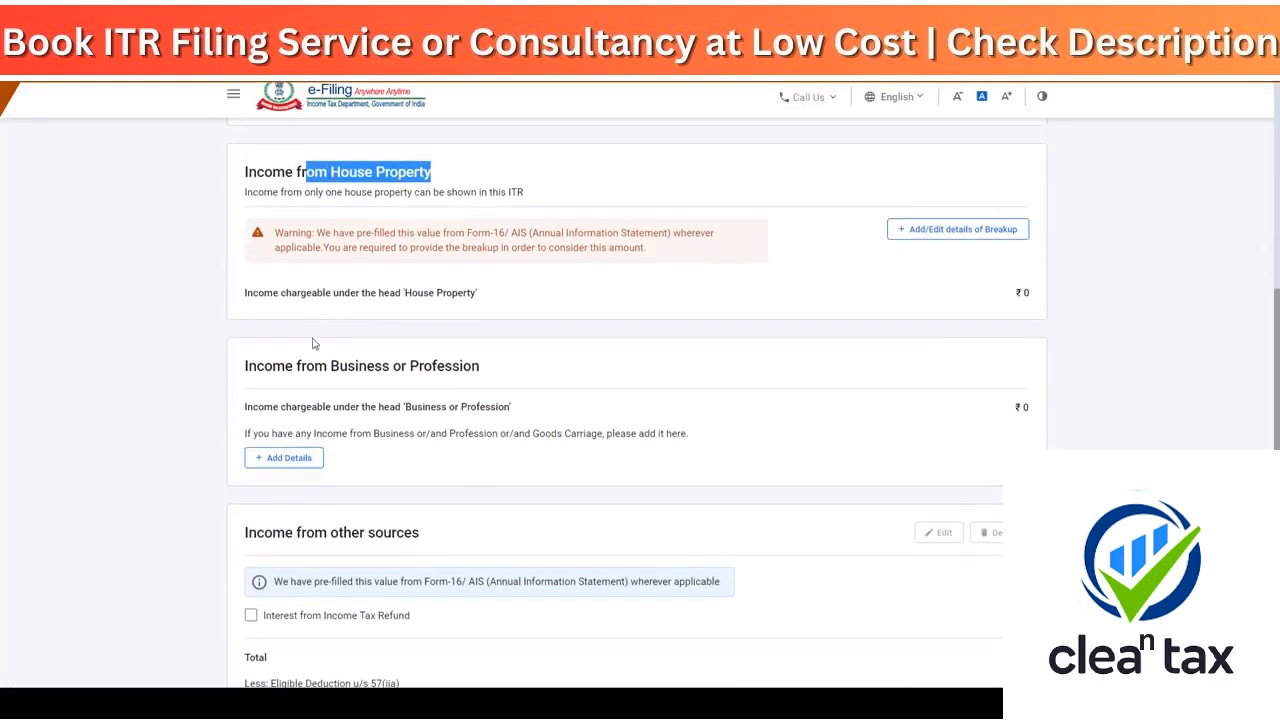
{"action": "left_click_drag", "start_coordinate": [312, 343], "coordinate": [478, 366]}
{"action": "left_click", "coordinate": [476, 362]}
{"action": "scroll", "coordinate": [472, 356], "scroll_direction": "down", "scroll_amount": 3}
{"action": "left_click_drag", "start_coordinate": [285, 388], "coordinate": [485, 388]}
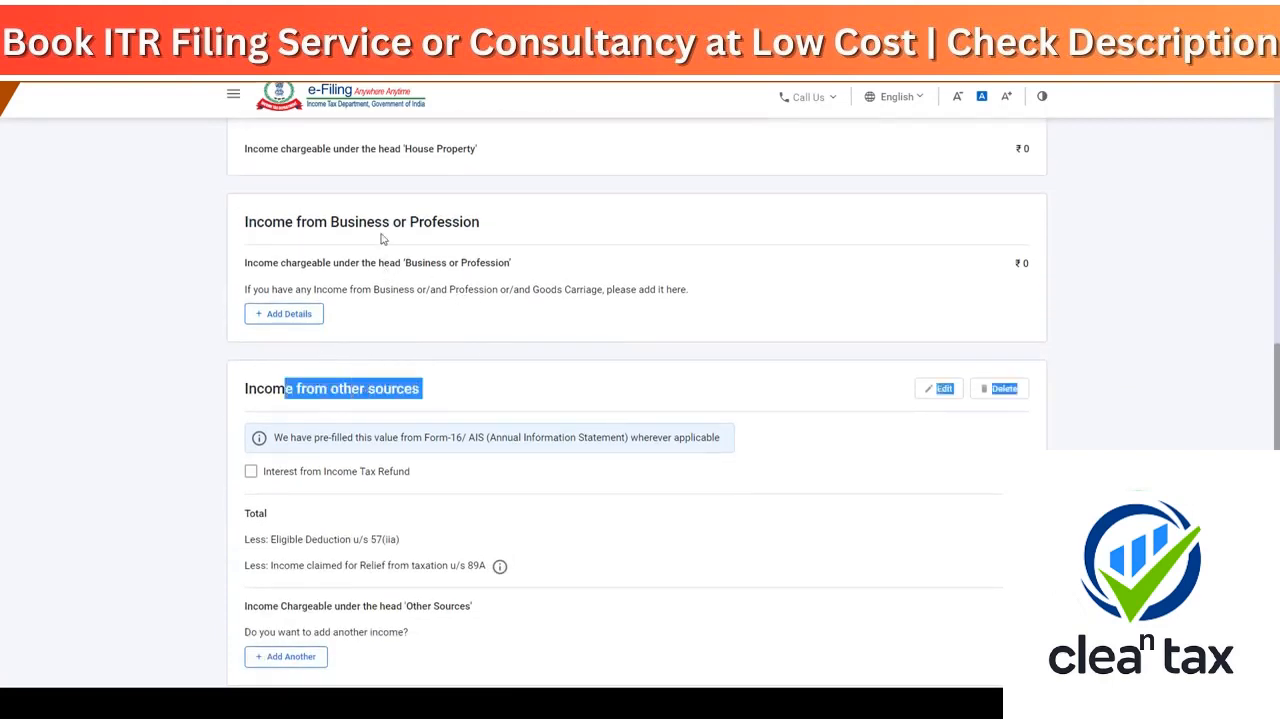
- Add a Section 44AD business entry with the business name, code 21008-Other services n.e.c. and description "deals into the online services"
{"action": "left_click", "coordinate": [295, 316]}
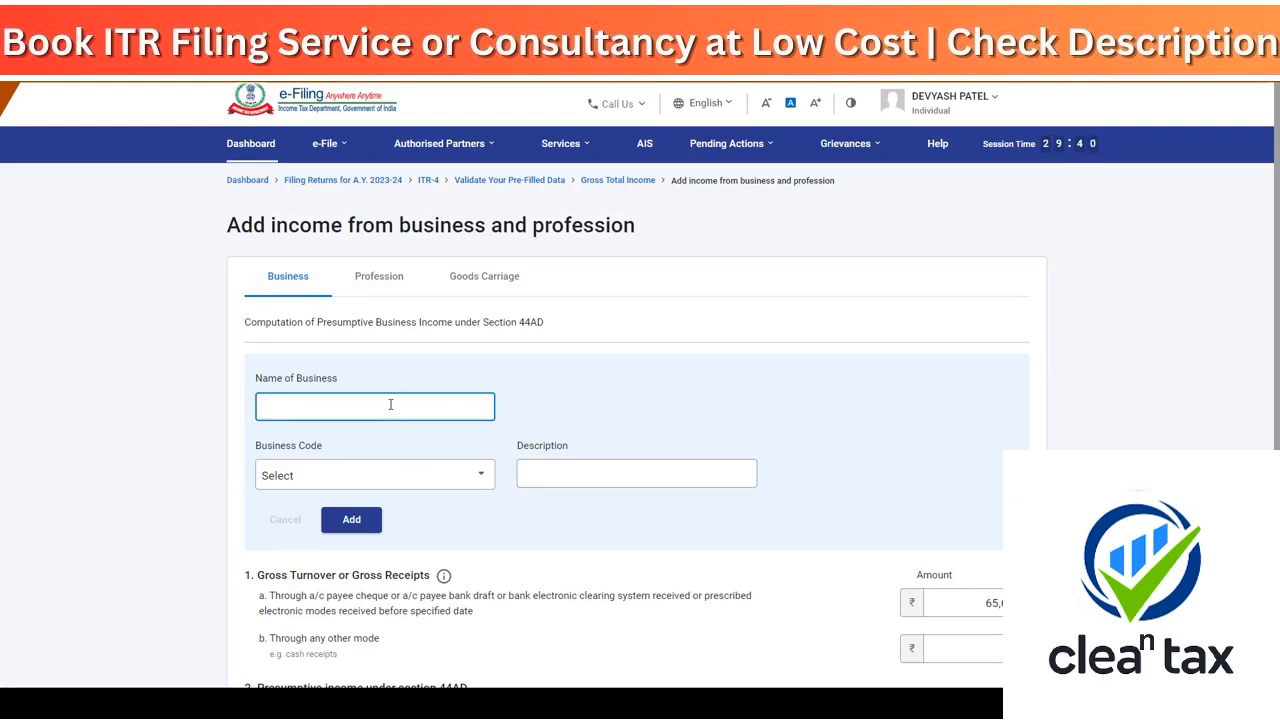
{"action": "type", "text": "PATEL Services"}
{"action": "left_click", "coordinate": [392, 470]}
{"action": "scroll", "coordinate": [420, 482], "scroll_direction": "down", "scroll_amount": 3}
{"action": "scroll", "coordinate": [383, 409], "scroll_direction": "down", "scroll_amount": 15}
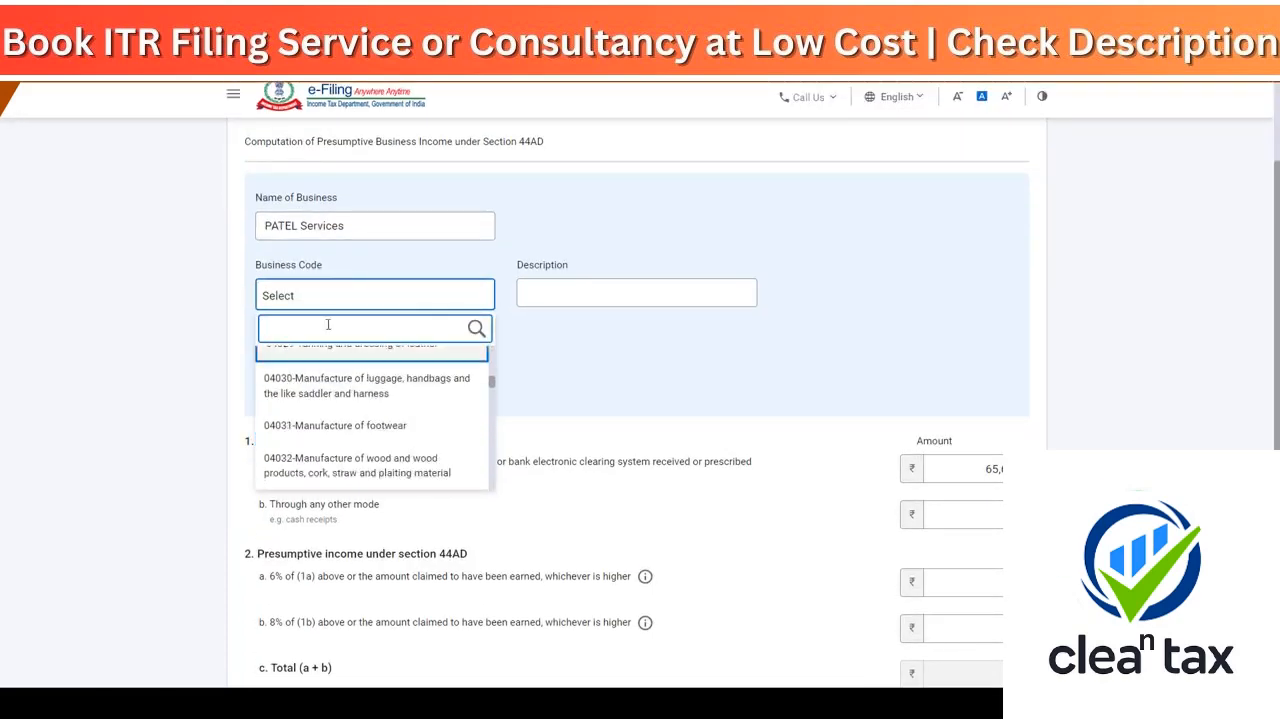
{"action": "type", "text": "service"}
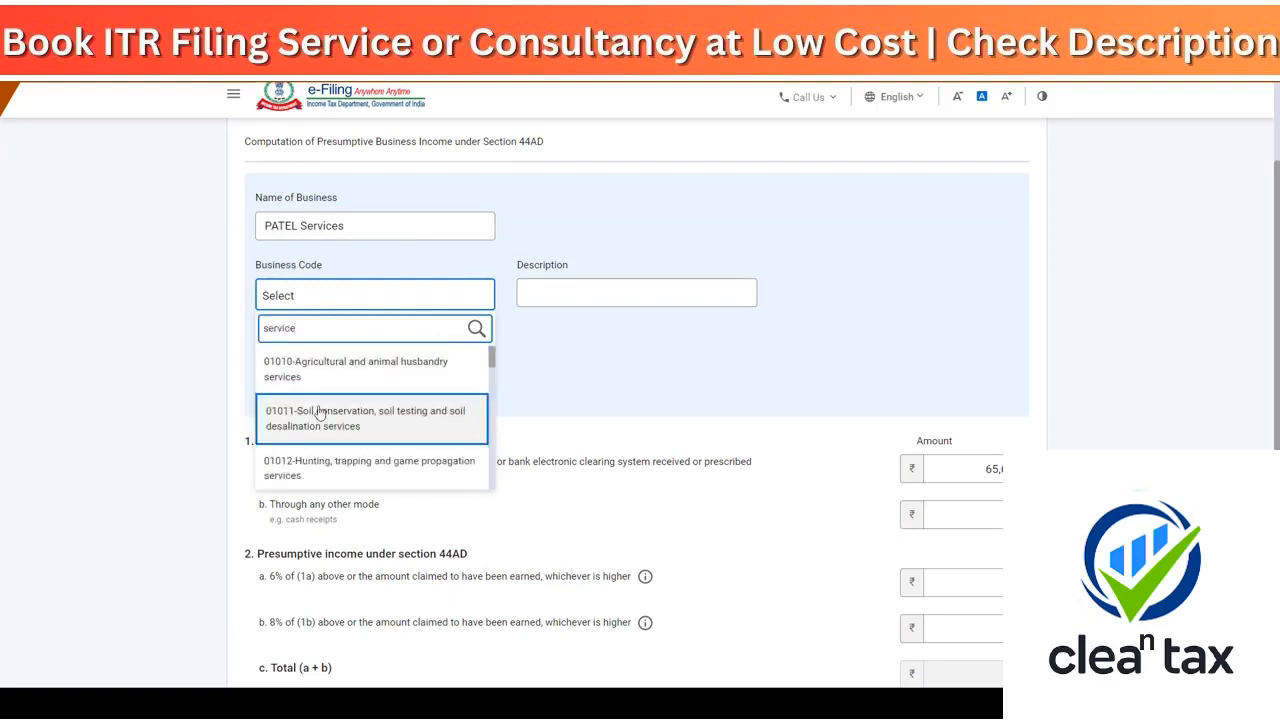
{"action": "scroll", "coordinate": [360, 400], "scroll_direction": "down", "scroll_amount": 10}
{"action": "scroll", "coordinate": [361, 398], "scroll_direction": "down", "scroll_amount": 1}
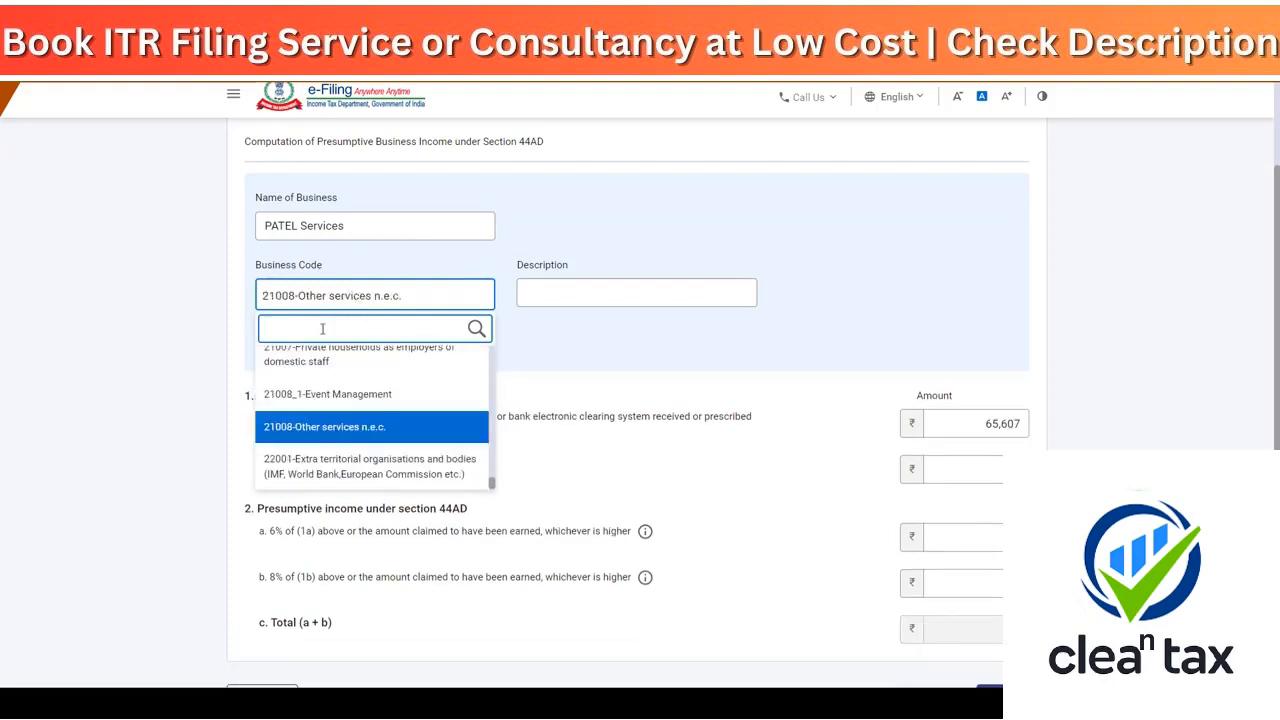
{"action": "left_click", "coordinate": [361, 298]}
{"action": "left_click", "coordinate": [596, 286]}
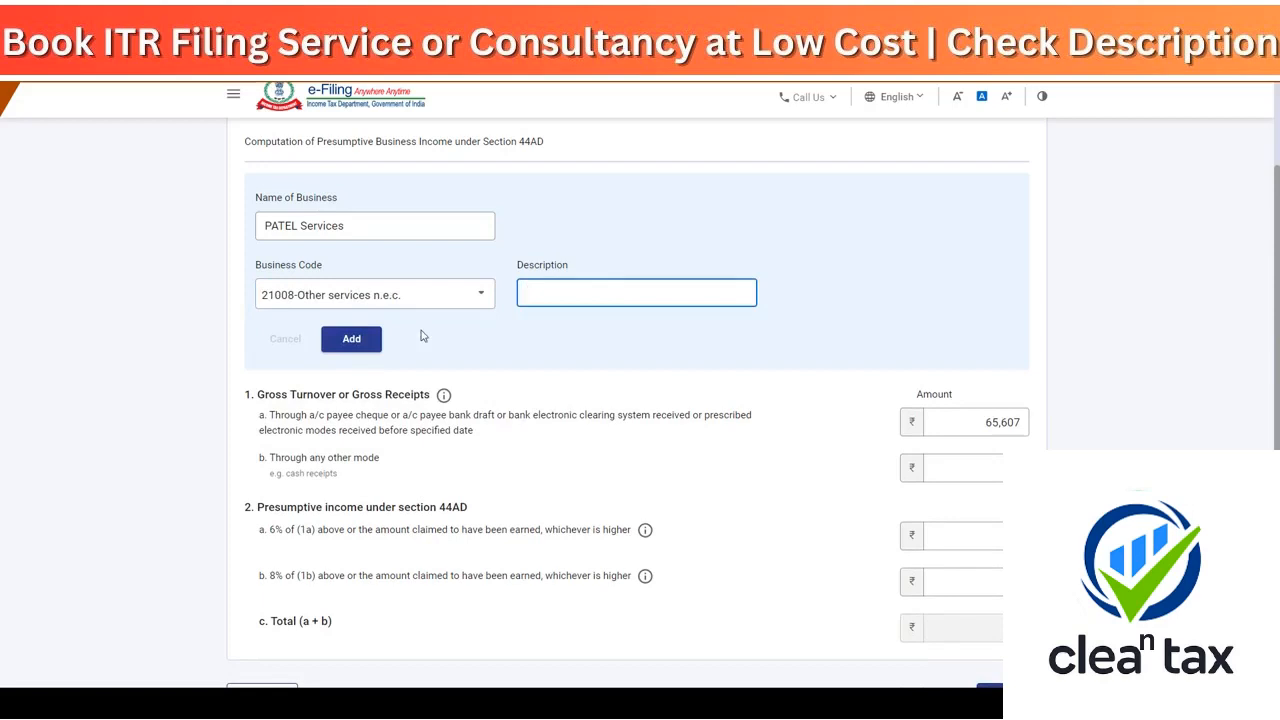
{"action": "left_click", "coordinate": [351, 338]}
- Clear the gross receipts amount received through cheque, bank draft or electronic modes
{"action": "left_click_drag", "start_coordinate": [328, 357], "coordinate": [502, 358]}
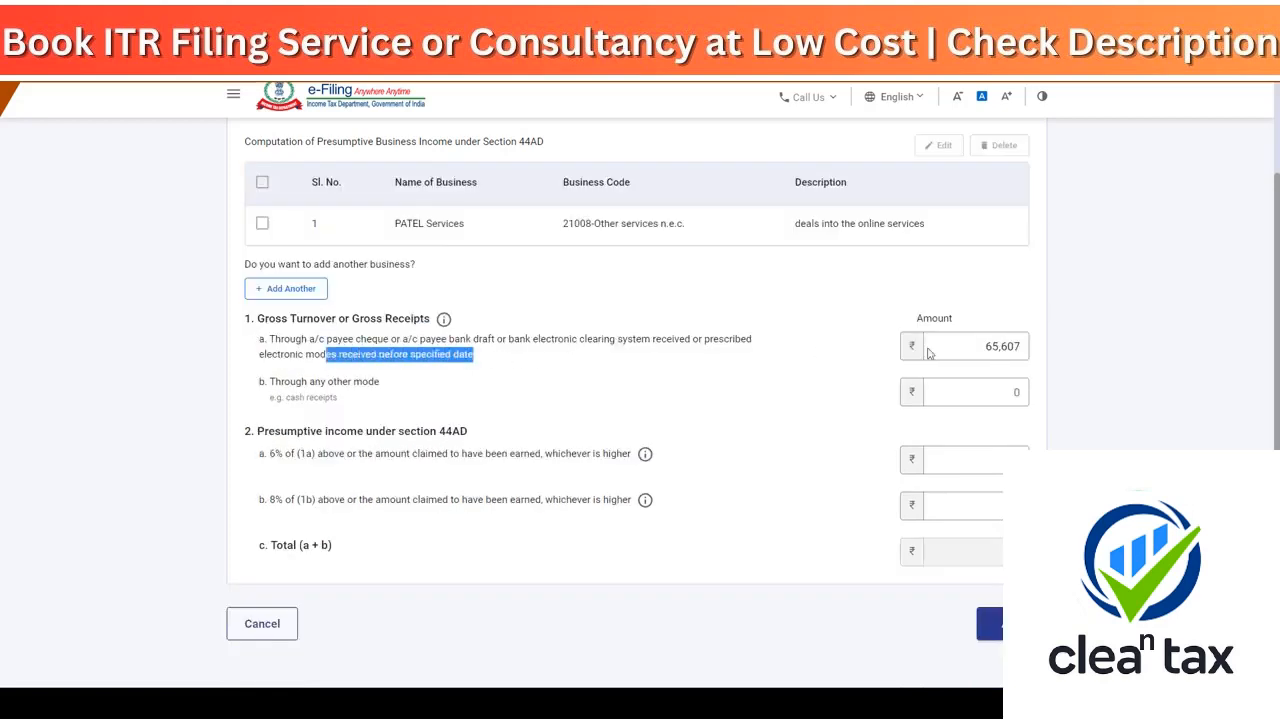
{"action": "left_click", "coordinate": [960, 346]}
{"action": "key", "text": "BackSpace"}
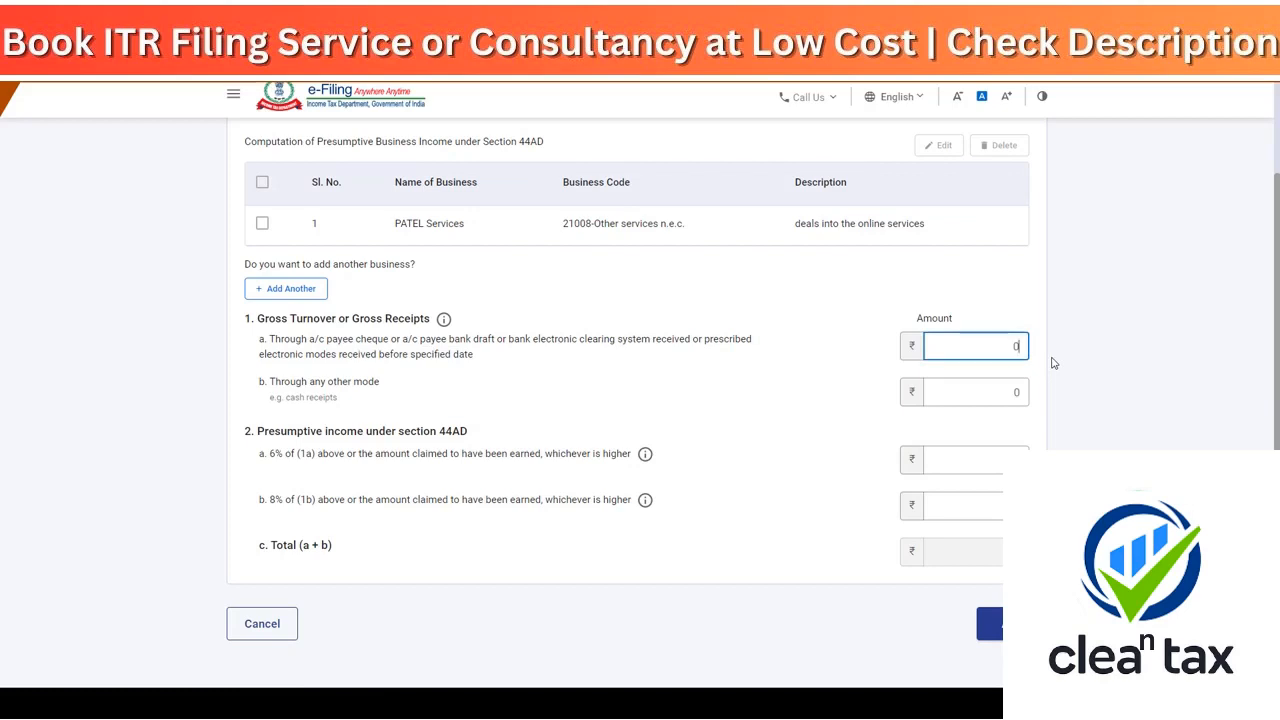
{"action": "left_click", "coordinate": [953, 465]}
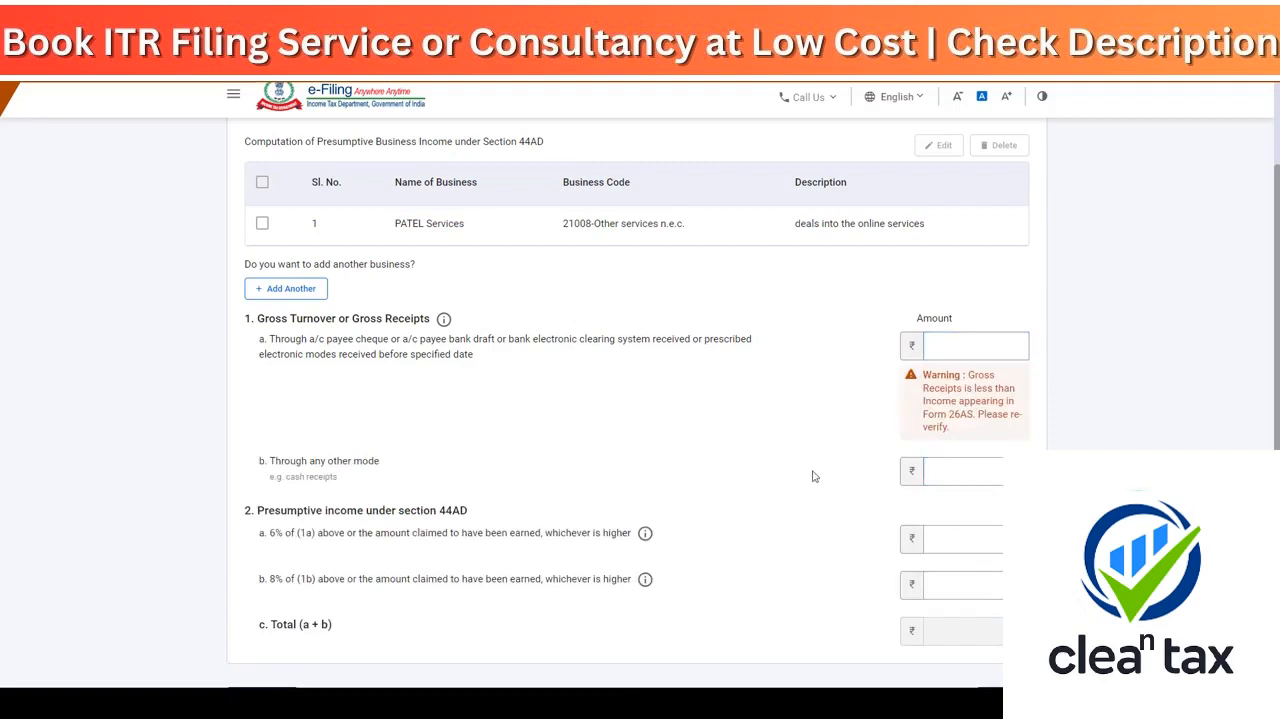
{"action": "left_click", "coordinate": [958, 352]}
- Open the AIS portal and check the business receipts in the Taxpayer Information Summary
{"action": "scroll", "coordinate": [945, 357], "scroll_direction": "up", "scroll_amount": 2}
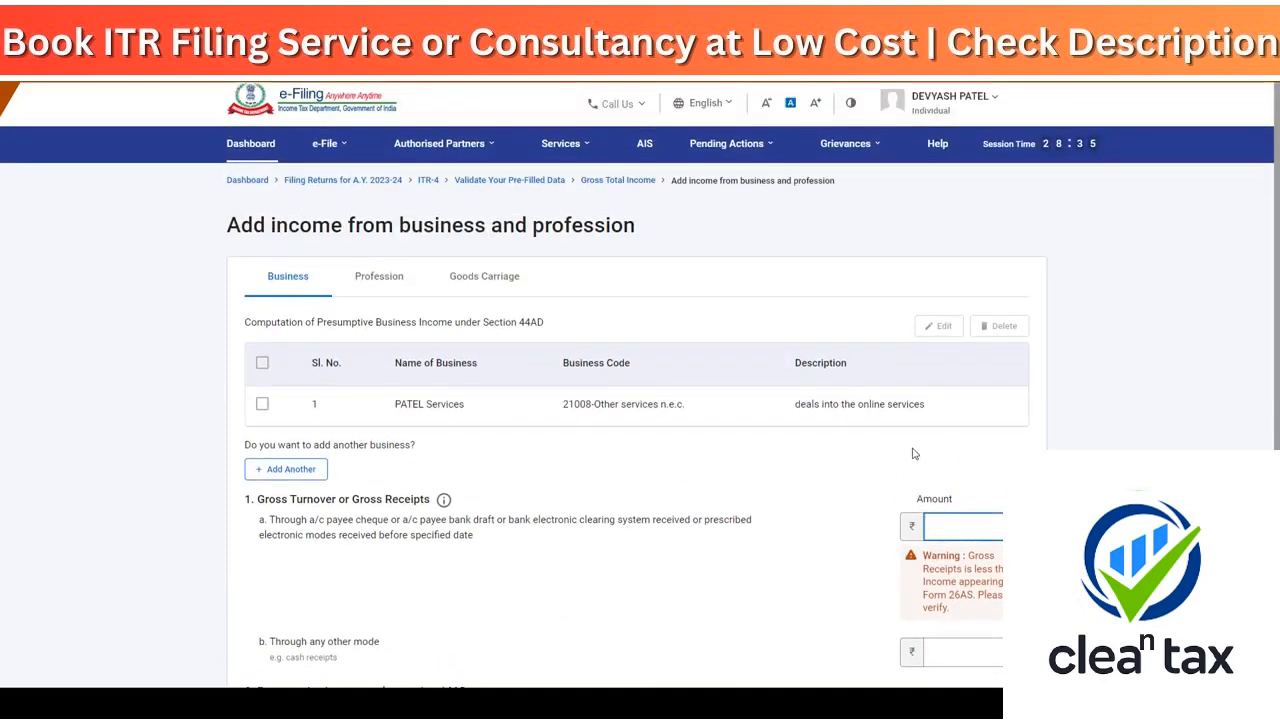
{"action": "left_click", "coordinate": [644, 145]}
{"action": "left_click", "coordinate": [760, 443]}
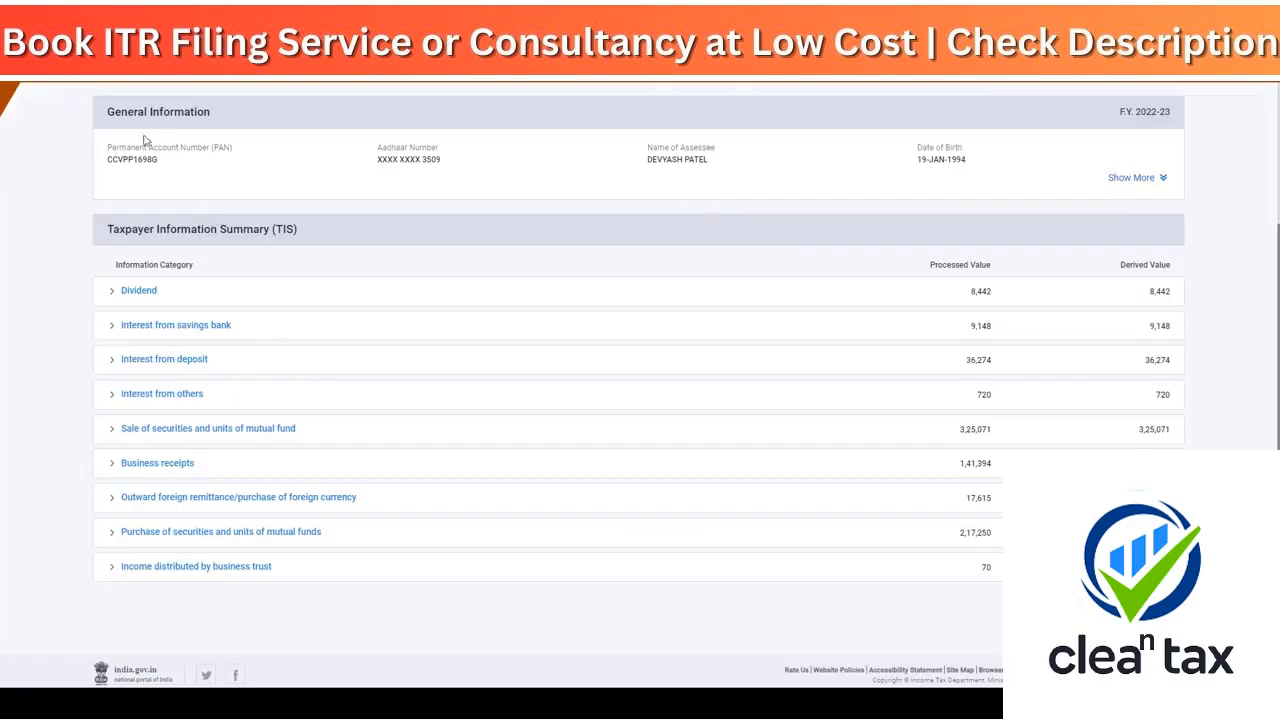
{"action": "left_click_drag", "start_coordinate": [113, 229], "coordinate": [233, 231]}
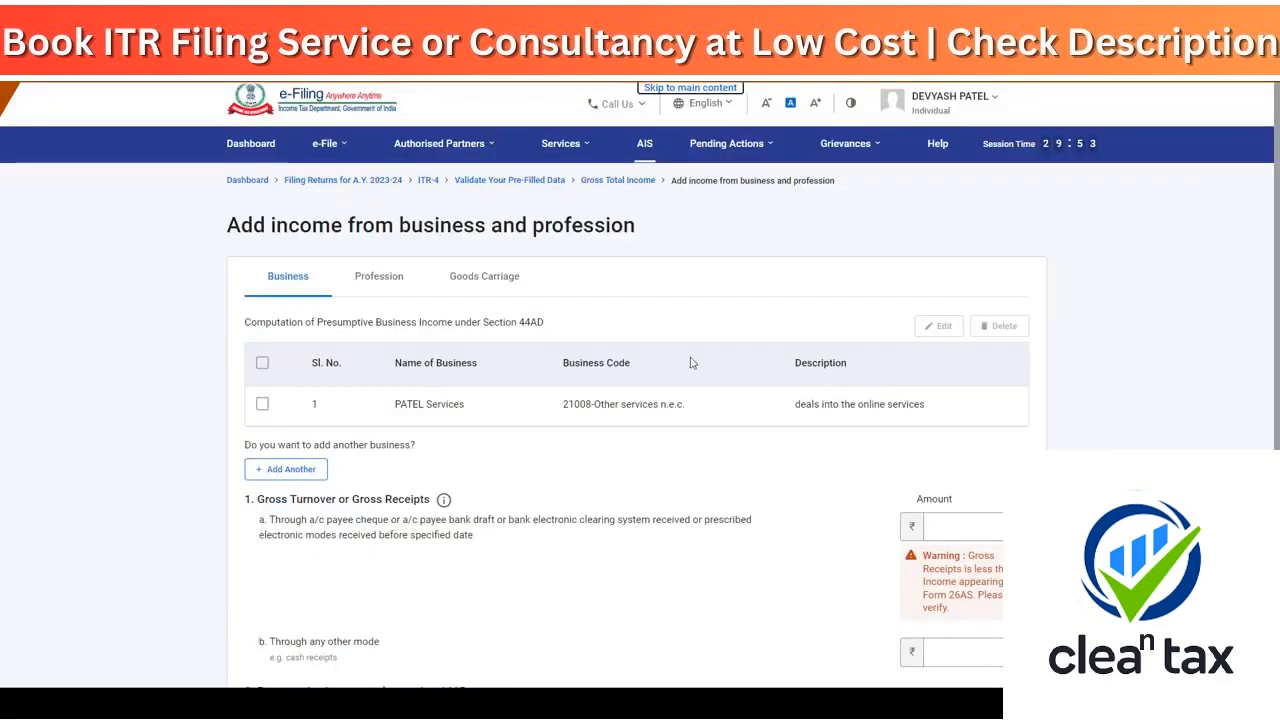
- Enter Section 44AD gross receipts of 8,00,000 through bank or electronic modes and 2,00,000 through any other mode
{"action": "left_click", "coordinate": [974, 526]}
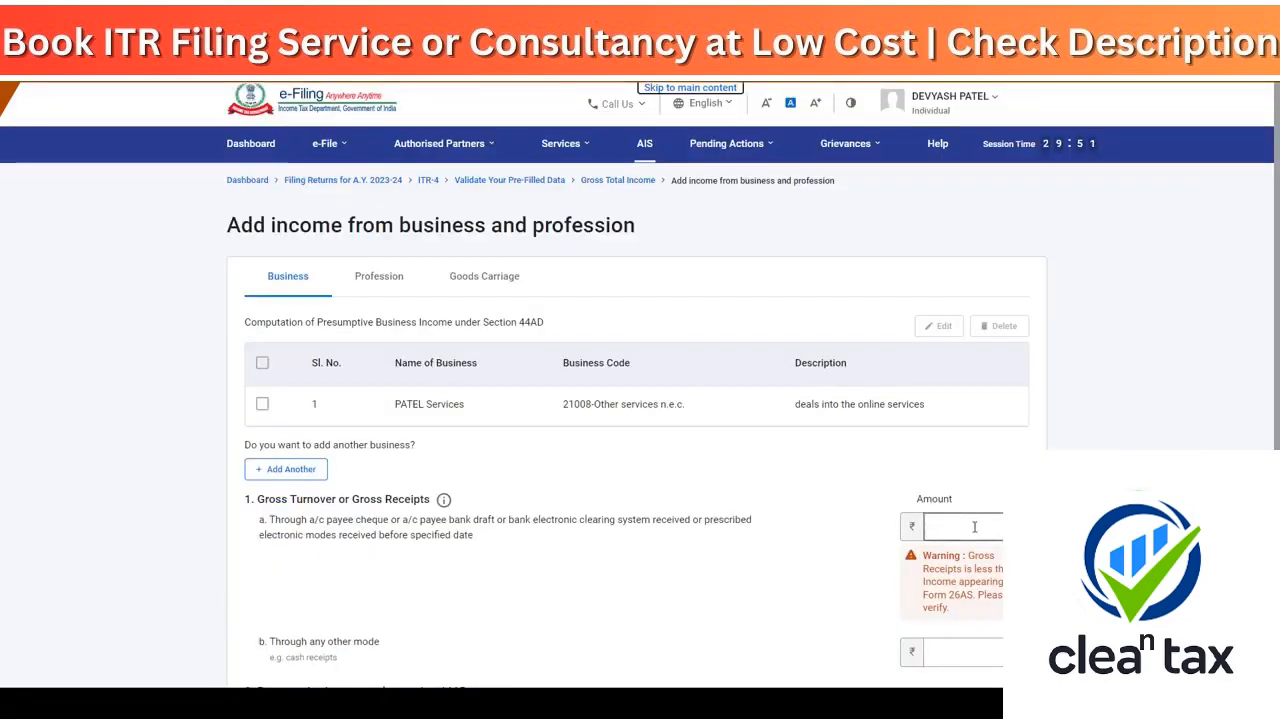
{"action": "type", "text": "800000"}
{"action": "scroll", "coordinate": [849, 528], "scroll_direction": "down", "scroll_amount": 3}
{"action": "left_click_drag", "start_coordinate": [291, 243], "coordinate": [366, 243]}
{"action": "left_click_drag", "start_coordinate": [286, 254], "coordinate": [334, 256]}
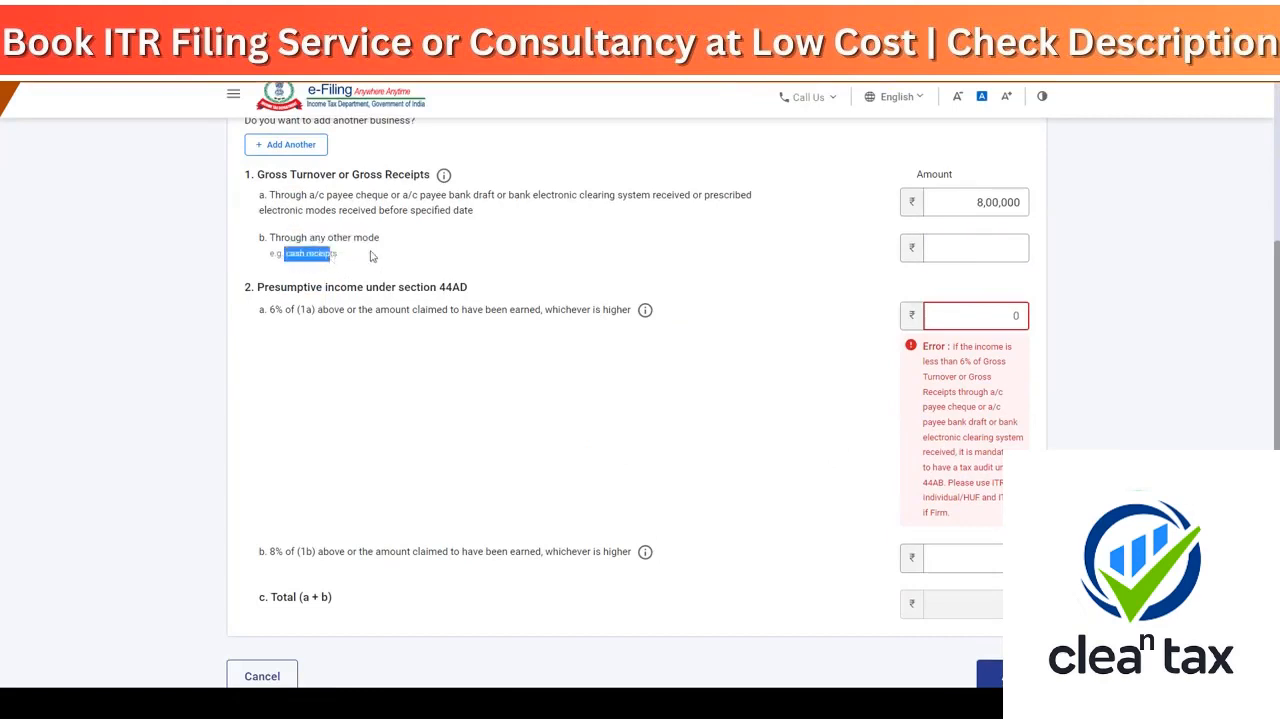
{"action": "left_click", "coordinate": [968, 258]}
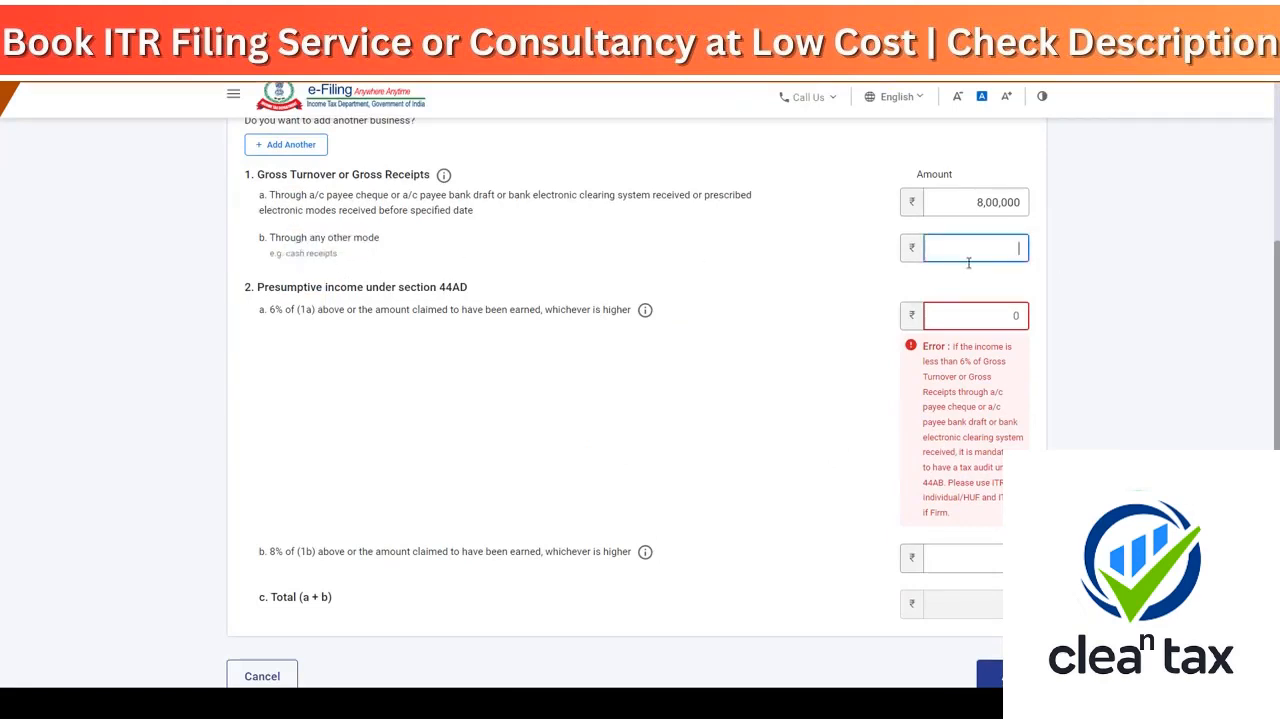
{"action": "type", "text": "200000"}
{"action": "left_click", "coordinate": [362, 330]}
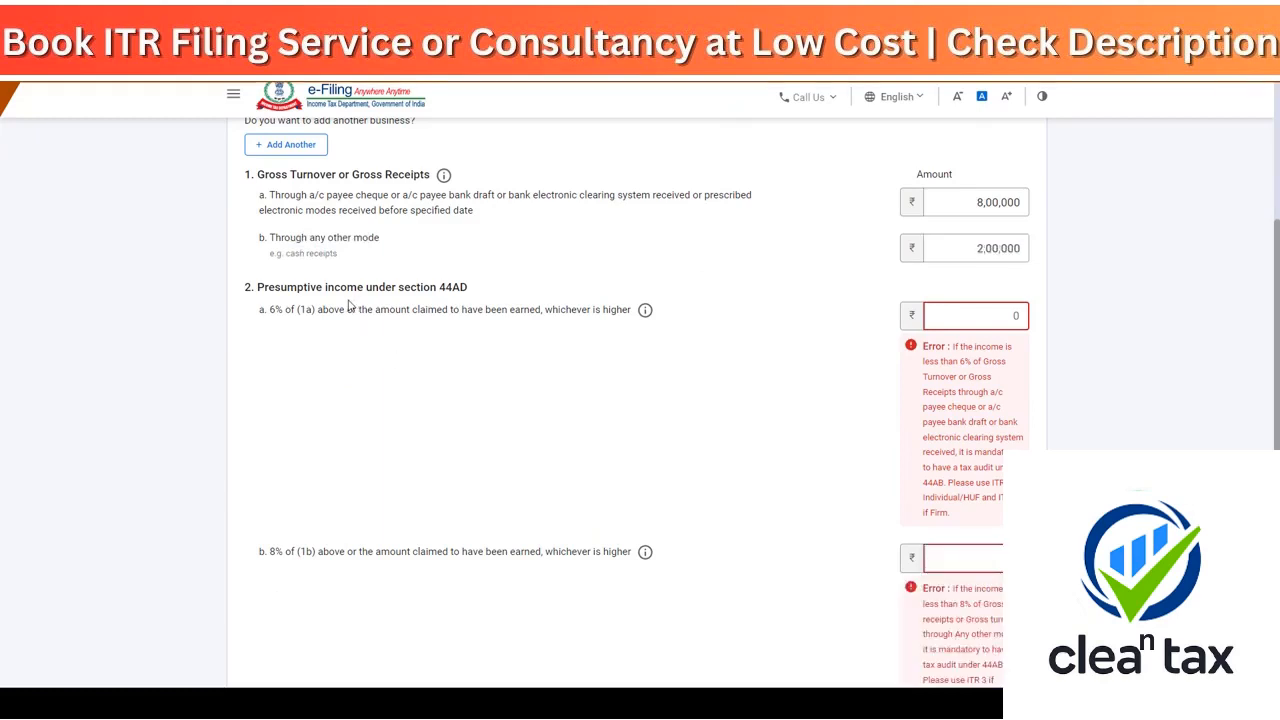
- Set the Section 44AD presumptive income to 3,20,000 on the electronic receipts and 80,000 on the other receipts
{"action": "double_click", "coordinate": [980, 202]}
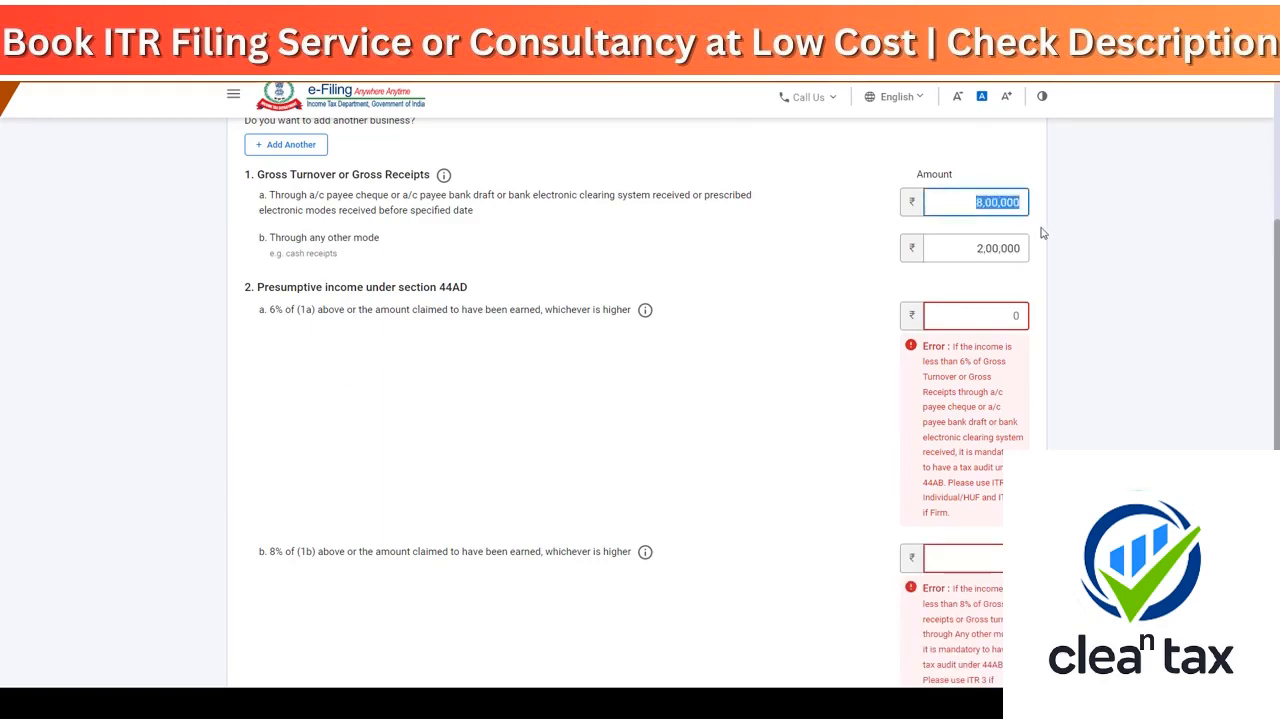
{"action": "left_click", "coordinate": [955, 315]}
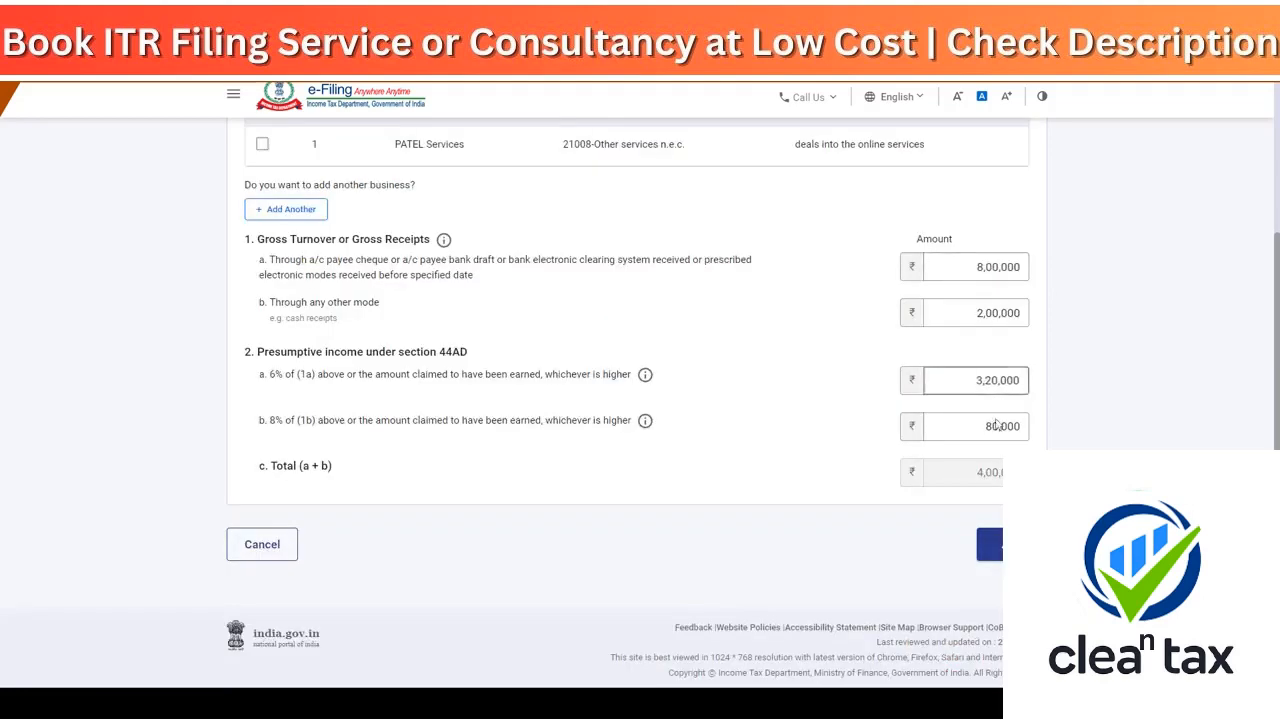
{"action": "double_click", "coordinate": [985, 472]}
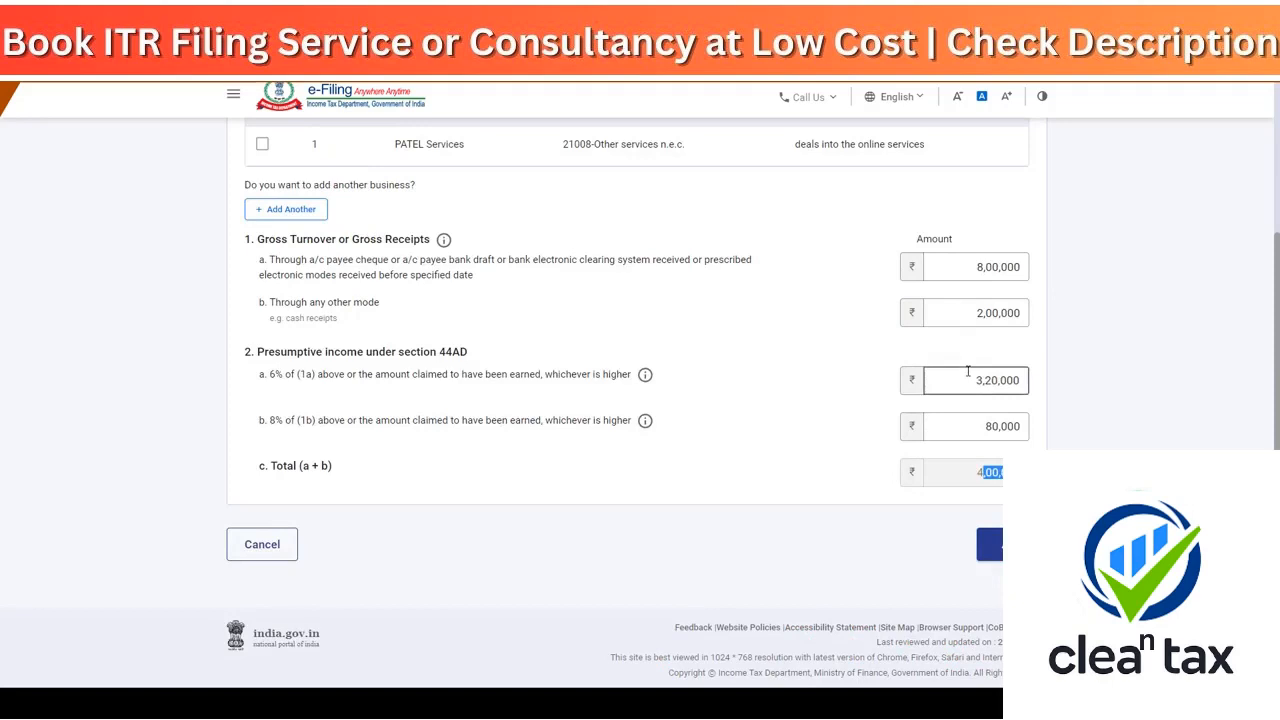
{"action": "left_click", "coordinate": [975, 381]}
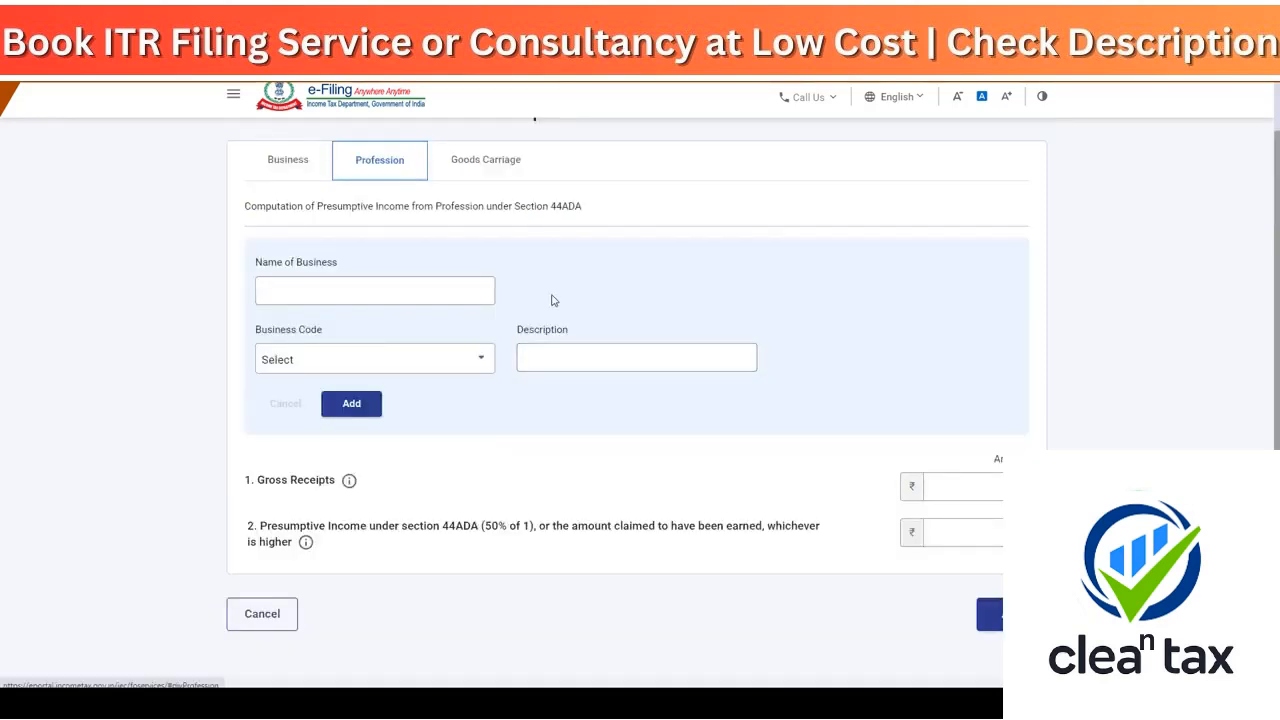
- Add a Section 44ADA profession entry with the business name, code 14001-Software development and gross receipts of 10,00,000
{"action": "left_click", "coordinate": [365, 366]}
{"action": "scroll", "coordinate": [370, 375], "scroll_direction": "down", "scroll_amount": 1}
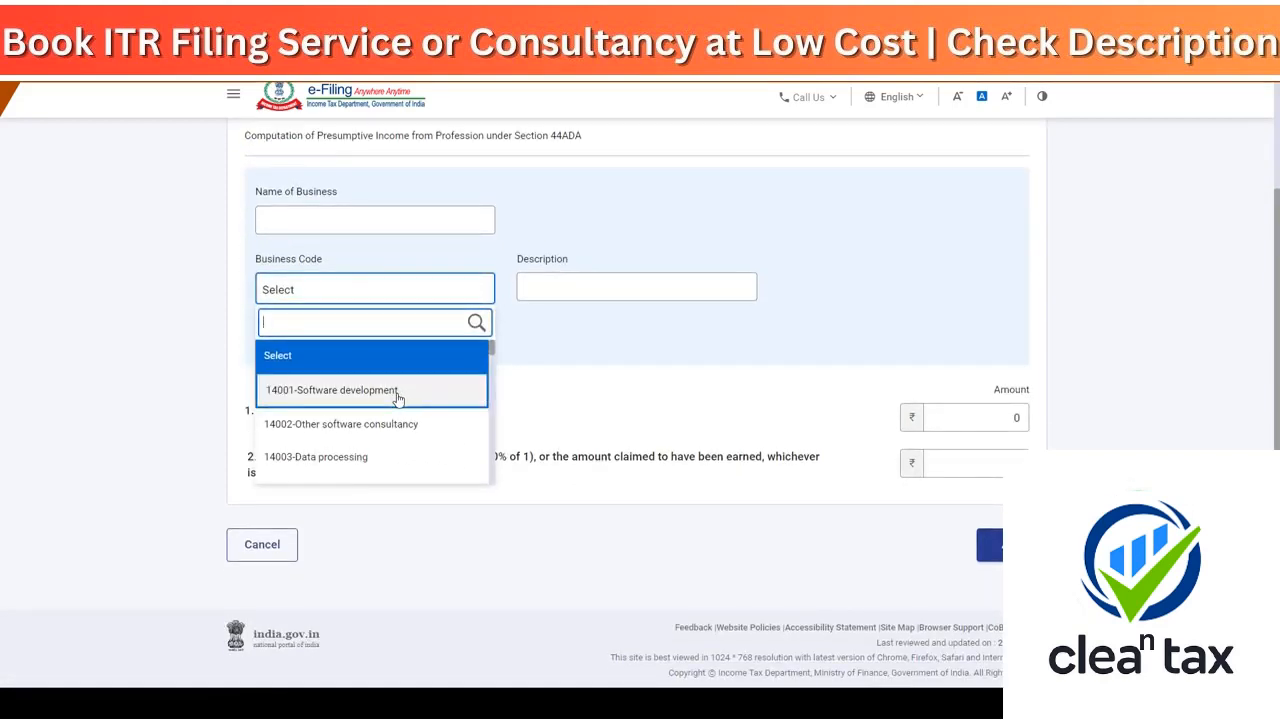
{"action": "scroll", "coordinate": [398, 425], "scroll_direction": "down", "scroll_amount": 2}
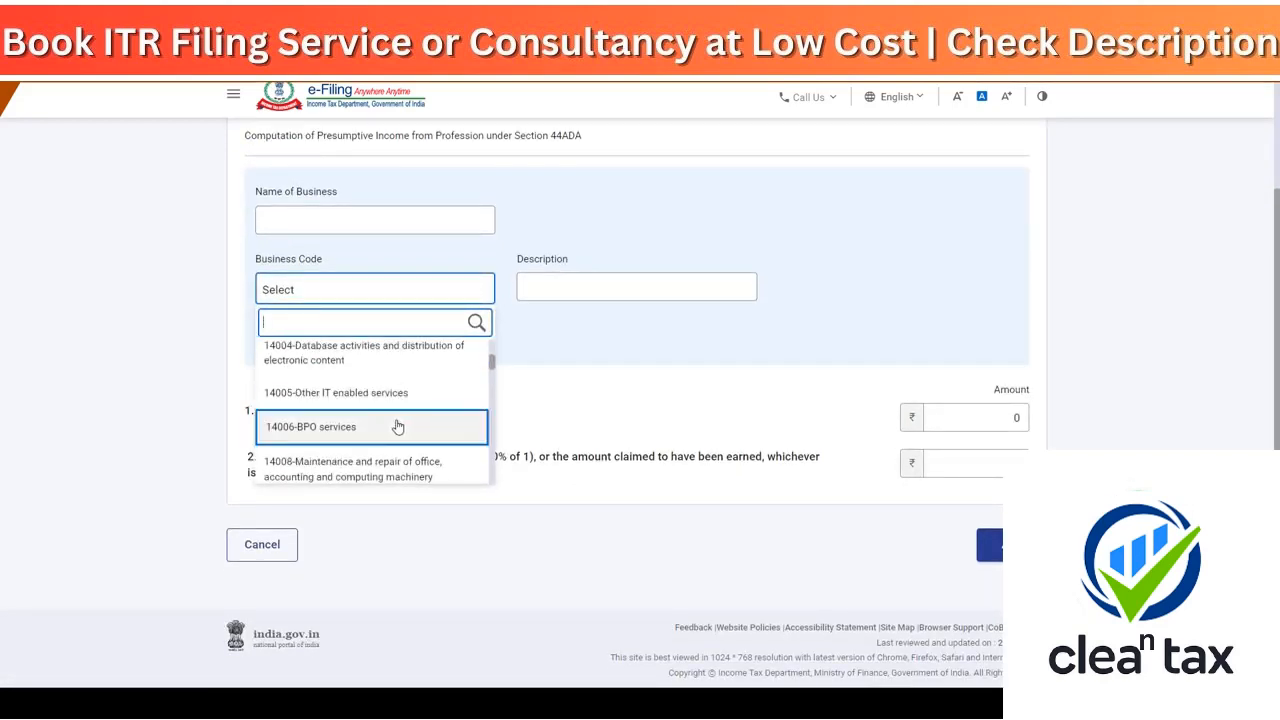
{"action": "scroll", "coordinate": [379, 405], "scroll_direction": "down", "scroll_amount": 3}
{"action": "scroll", "coordinate": [379, 405], "scroll_direction": "down", "scroll_amount": 3}
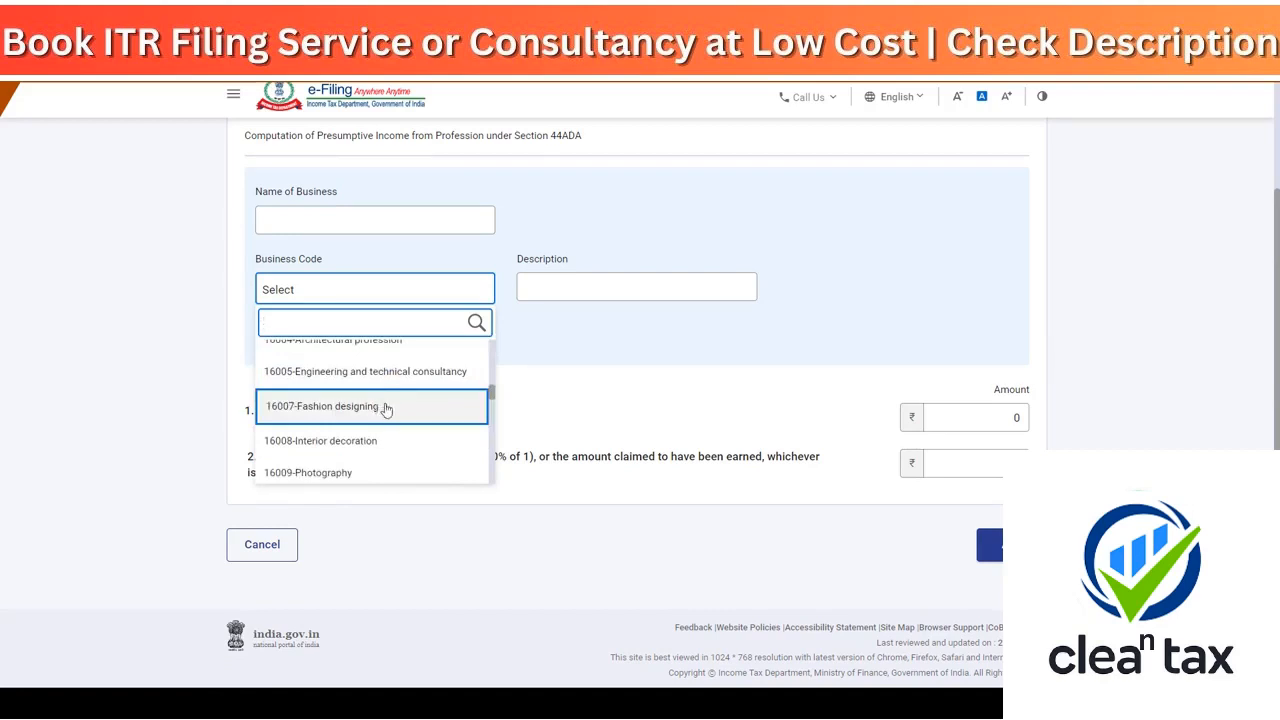
{"action": "left_click", "coordinate": [364, 216]}
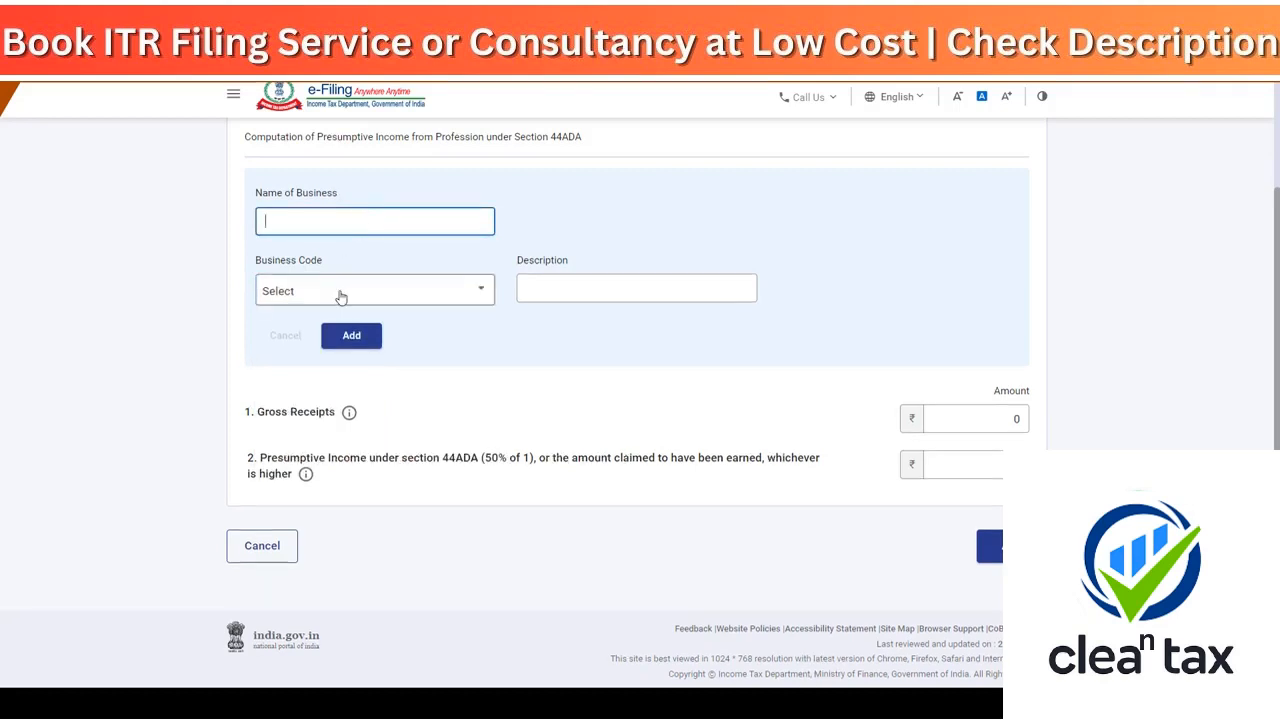
{"action": "left_click", "coordinate": [975, 417]}
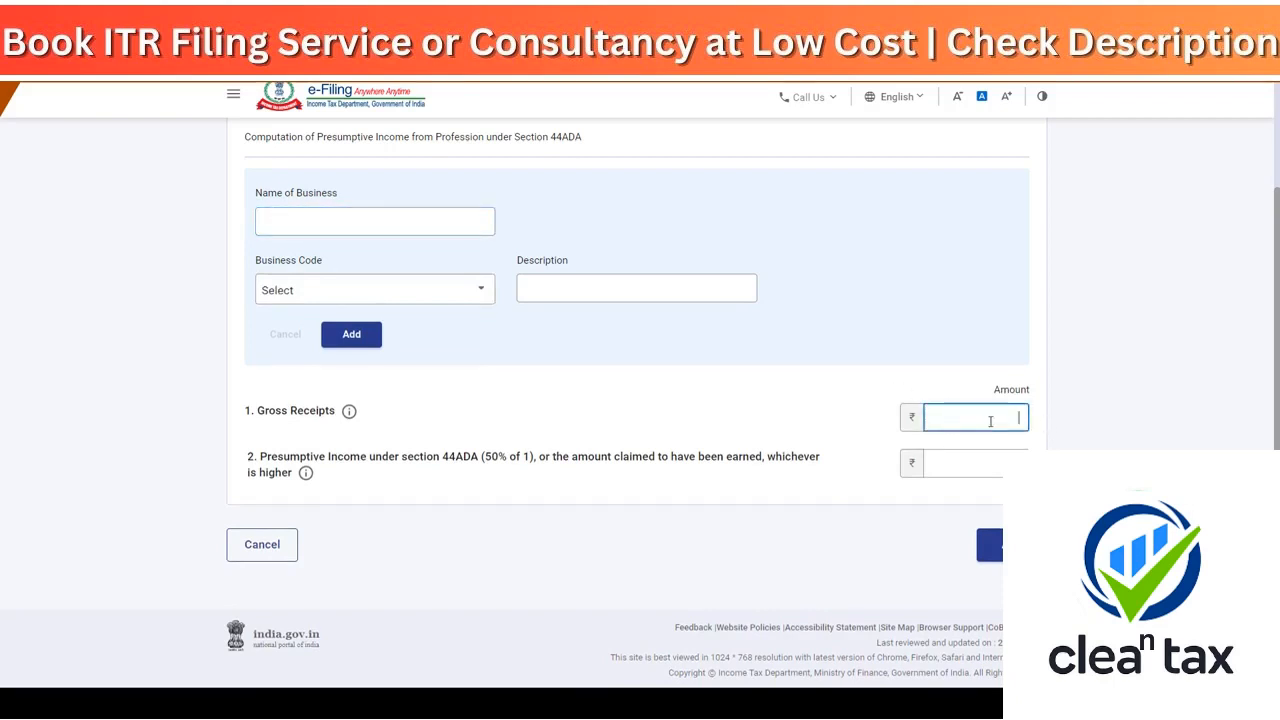
{"action": "left_click", "coordinate": [979, 466]}
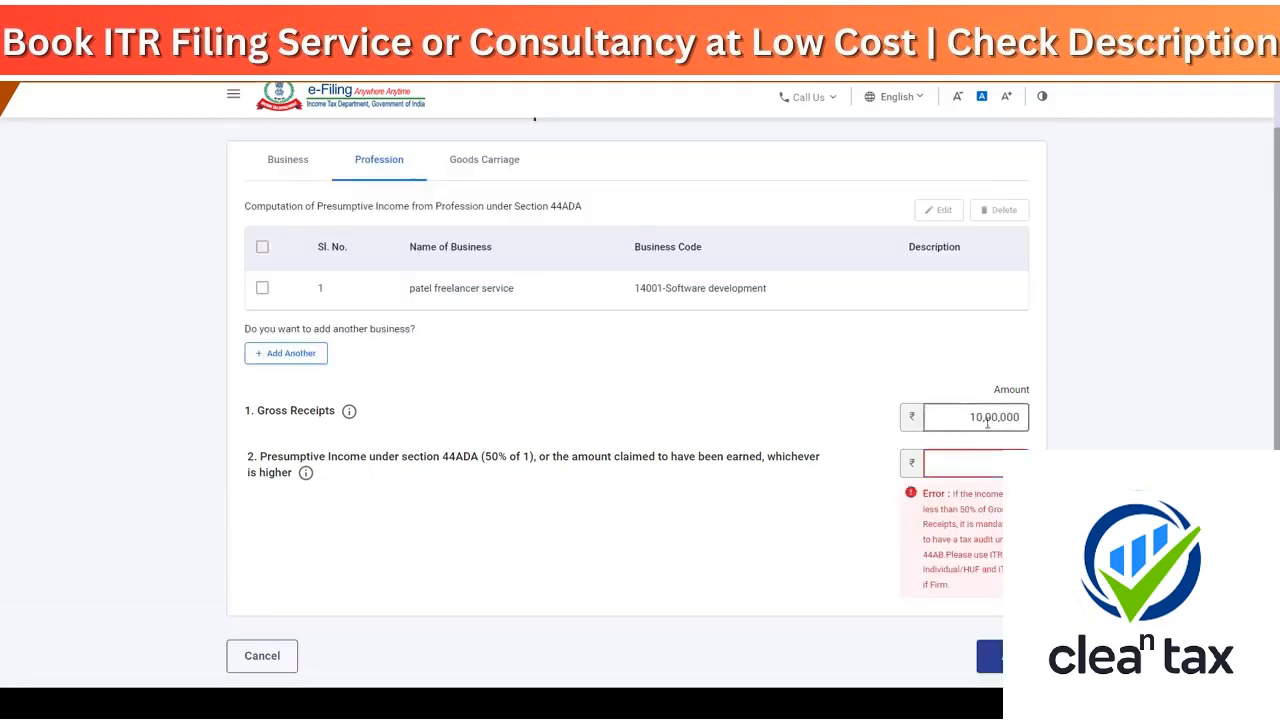
- Set the Section 44ADA presumptive income to 6,00,000 and save the business and profession income
{"action": "left_click_drag", "start_coordinate": [976, 417], "coordinate": [1048, 424]}
{"action": "left_click", "coordinate": [1008, 463]}
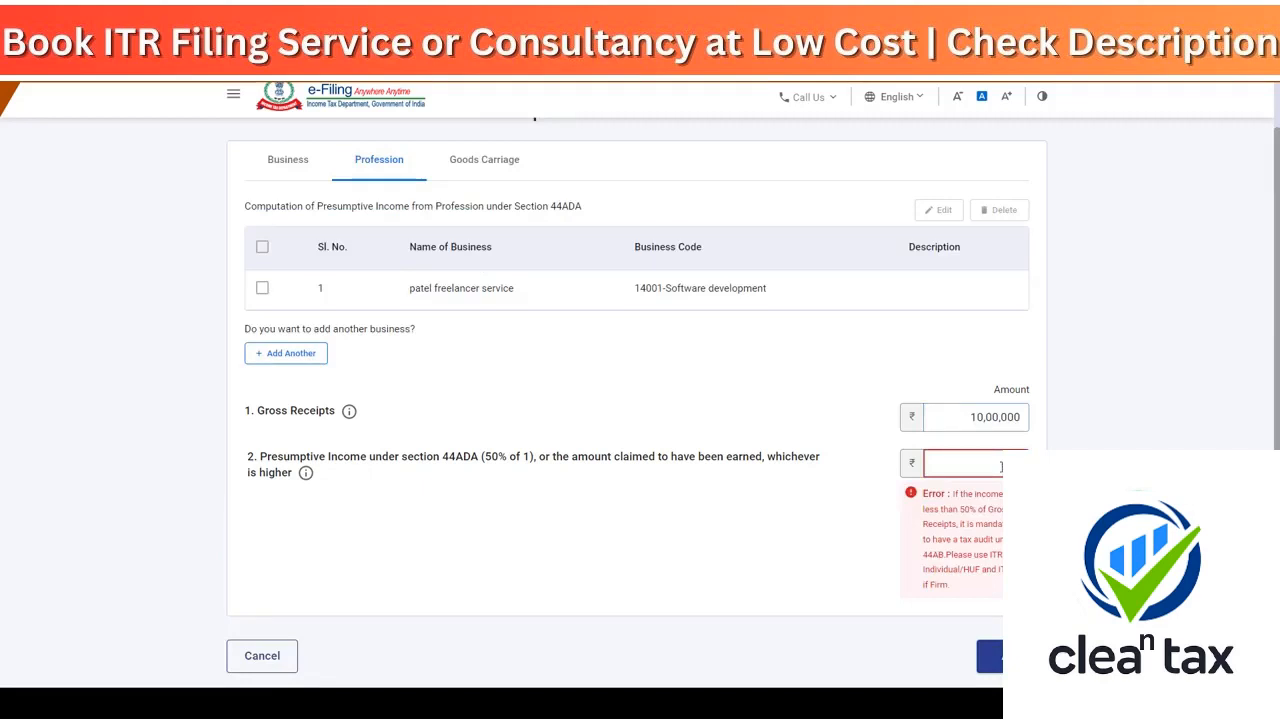
{"action": "type", "text": "00"}
{"action": "left_click", "coordinate": [836, 457]}
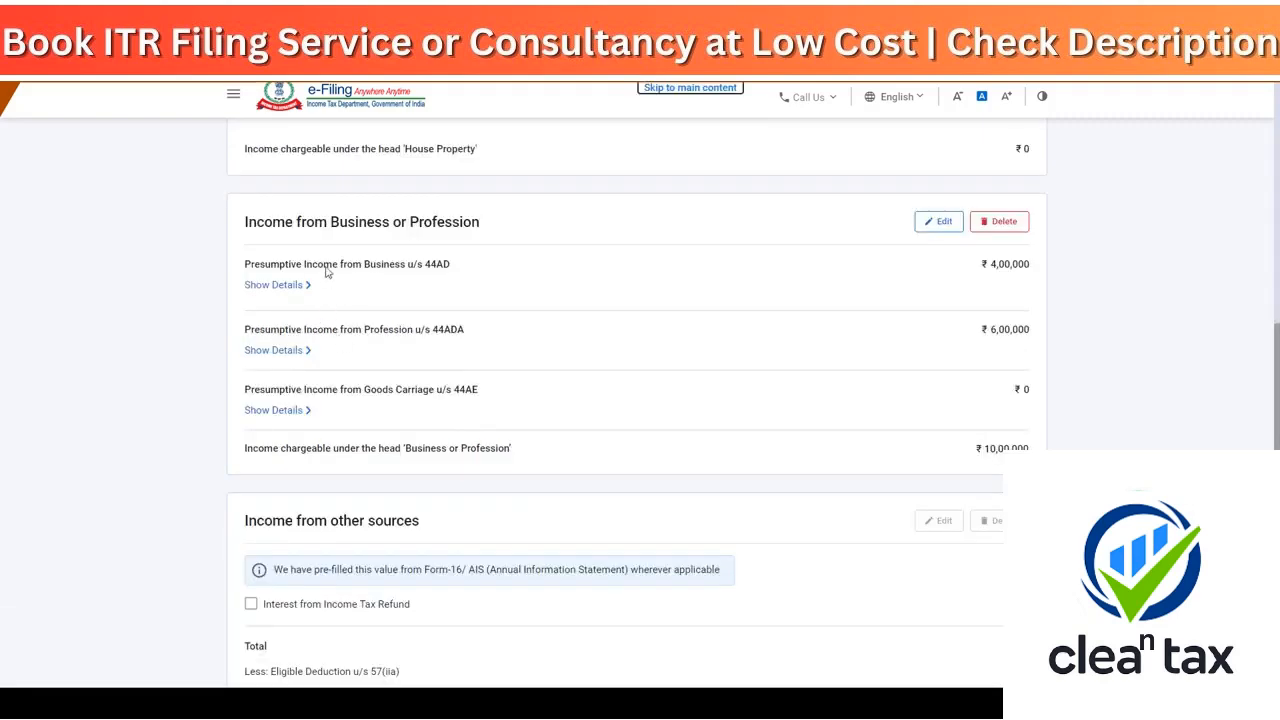
- Review the presumptive incomes under 44AD and 44ADA, the other income heads and the Gross Total Income
{"action": "left_click_drag", "start_coordinate": [324, 265], "coordinate": [449, 270]}
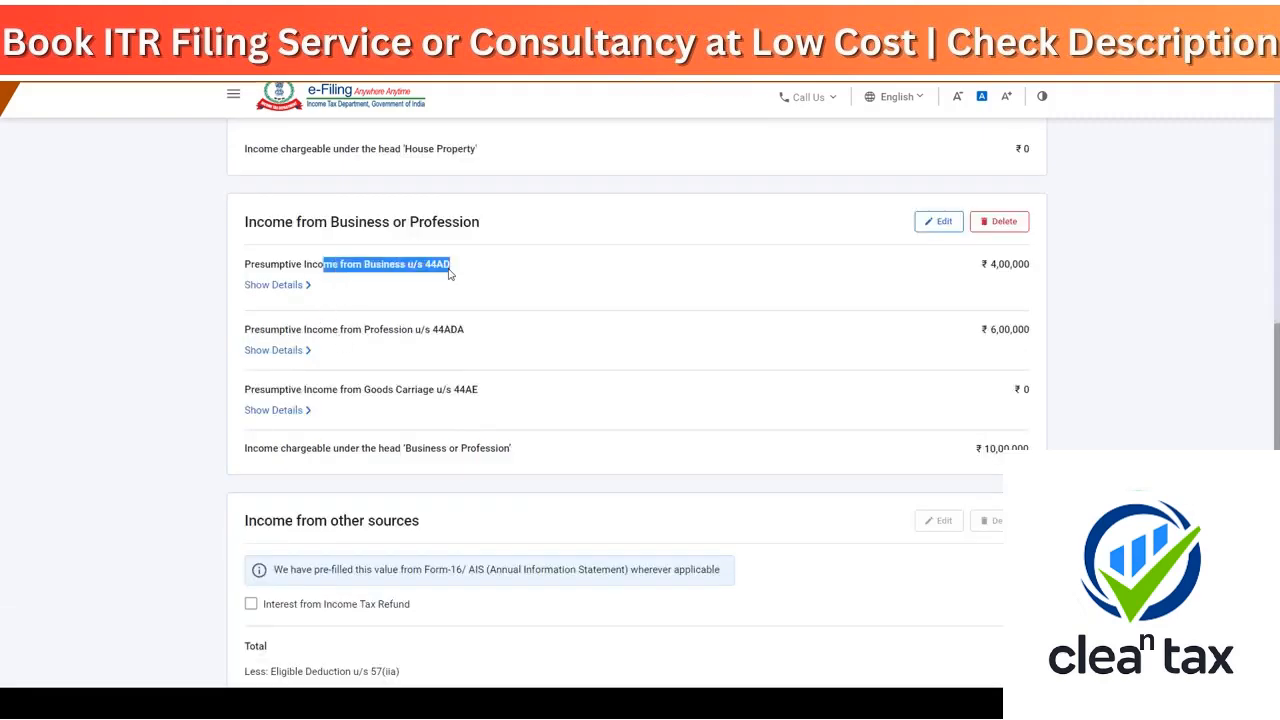
{"action": "left_click", "coordinate": [1029, 279]}
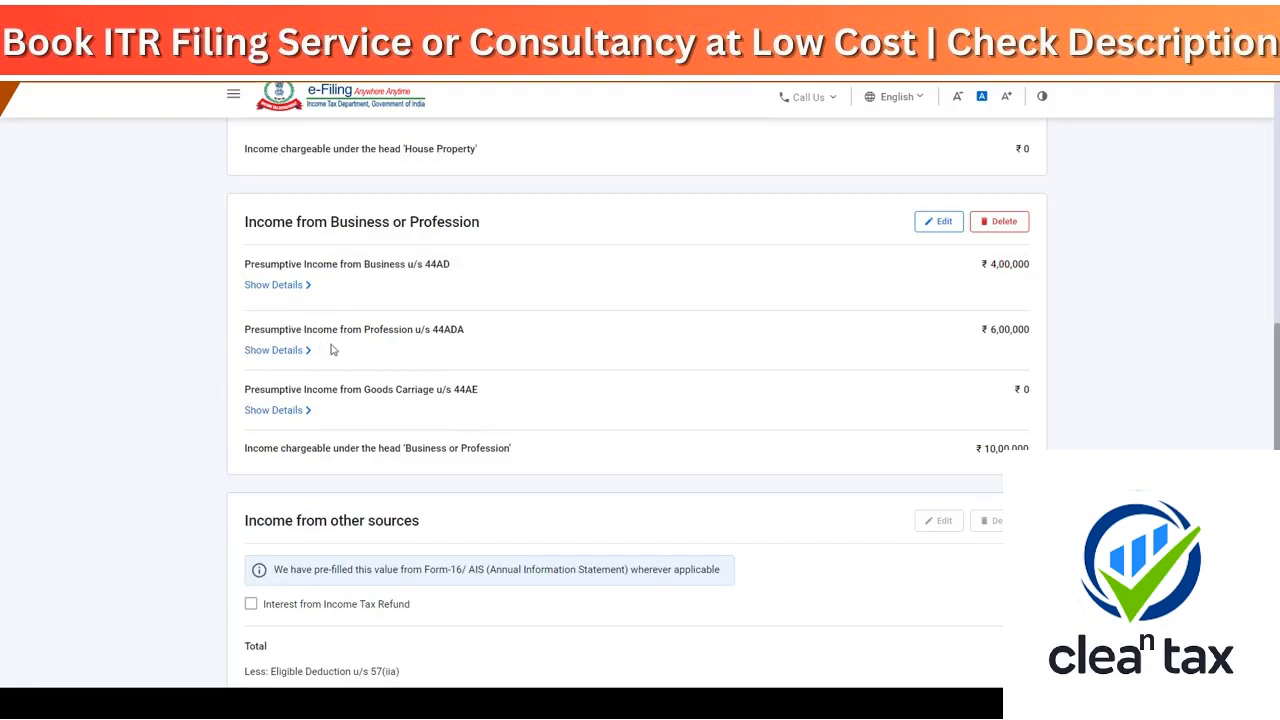
{"action": "left_click_drag", "start_coordinate": [363, 330], "coordinate": [450, 330]}
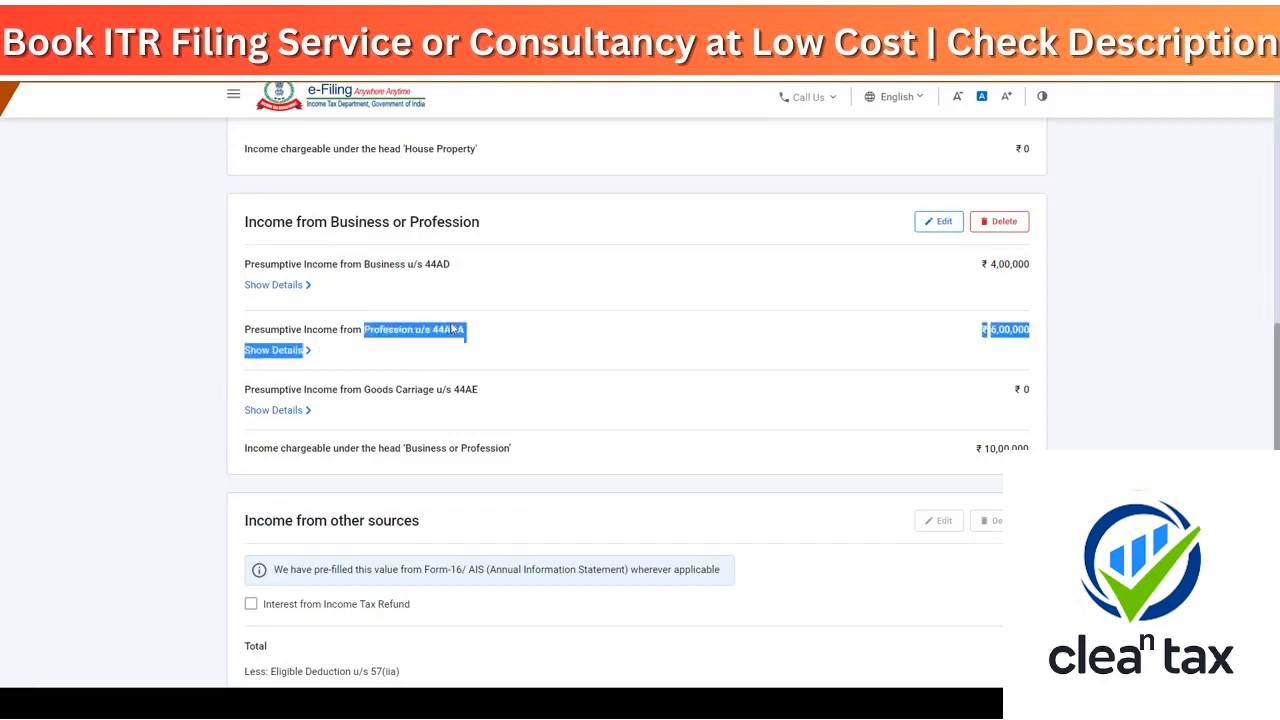
{"action": "left_click_drag", "start_coordinate": [996, 334], "coordinate": [1033, 338]}
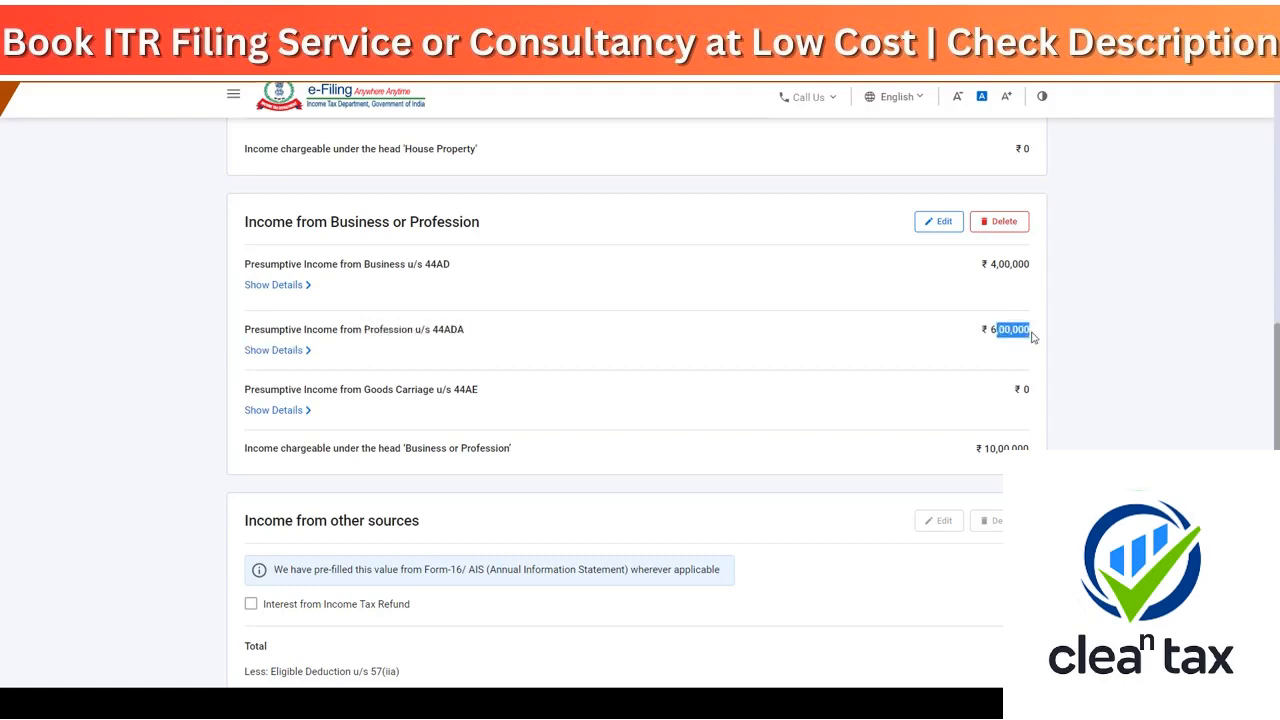
{"action": "scroll", "coordinate": [478, 413], "scroll_direction": "up", "scroll_amount": 6}
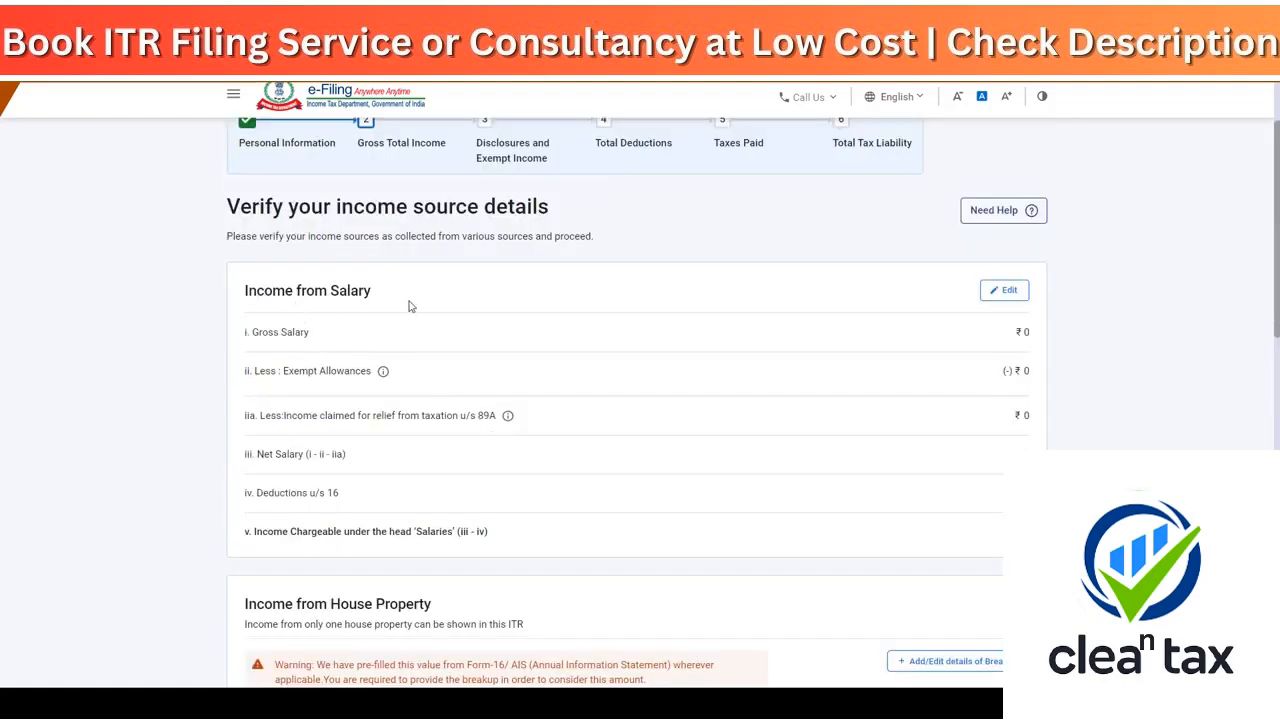
{"action": "scroll", "coordinate": [406, 320], "scroll_direction": "down", "scroll_amount": 3}
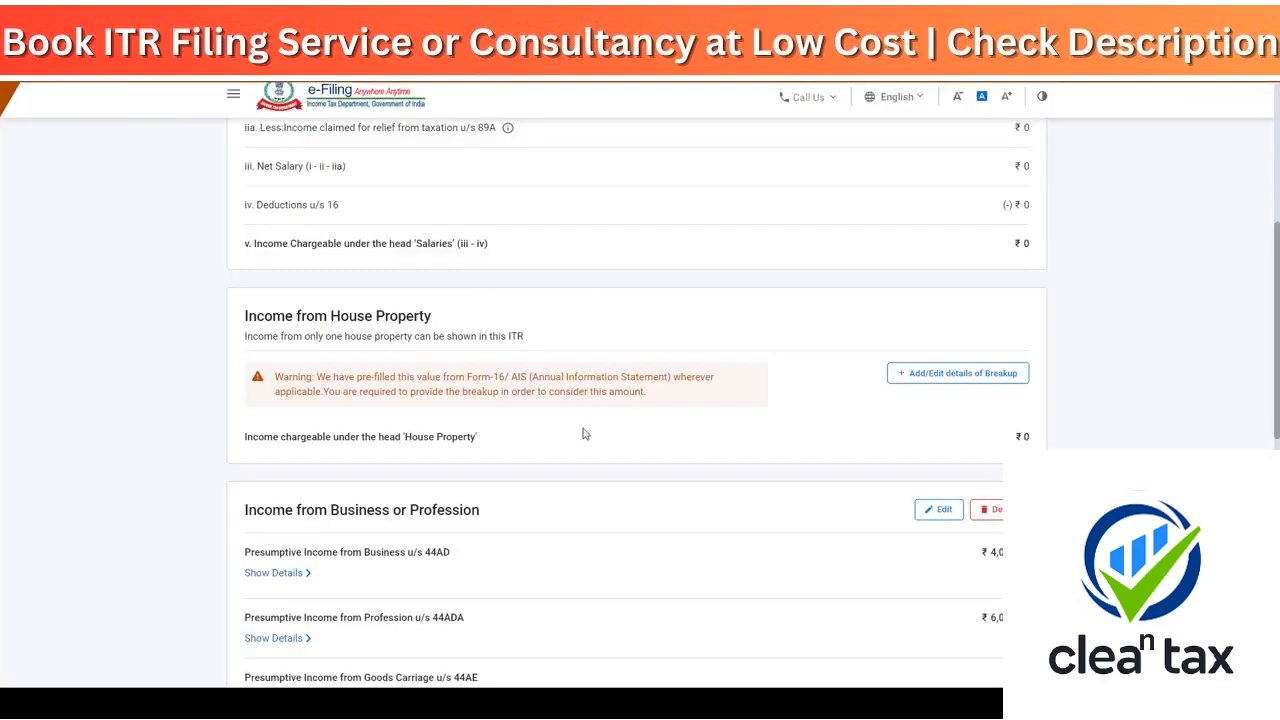
{"action": "scroll", "coordinate": [583, 428], "scroll_direction": "down", "scroll_amount": 3}
{"action": "scroll", "coordinate": [600, 418], "scroll_direction": "down", "scroll_amount": 3}
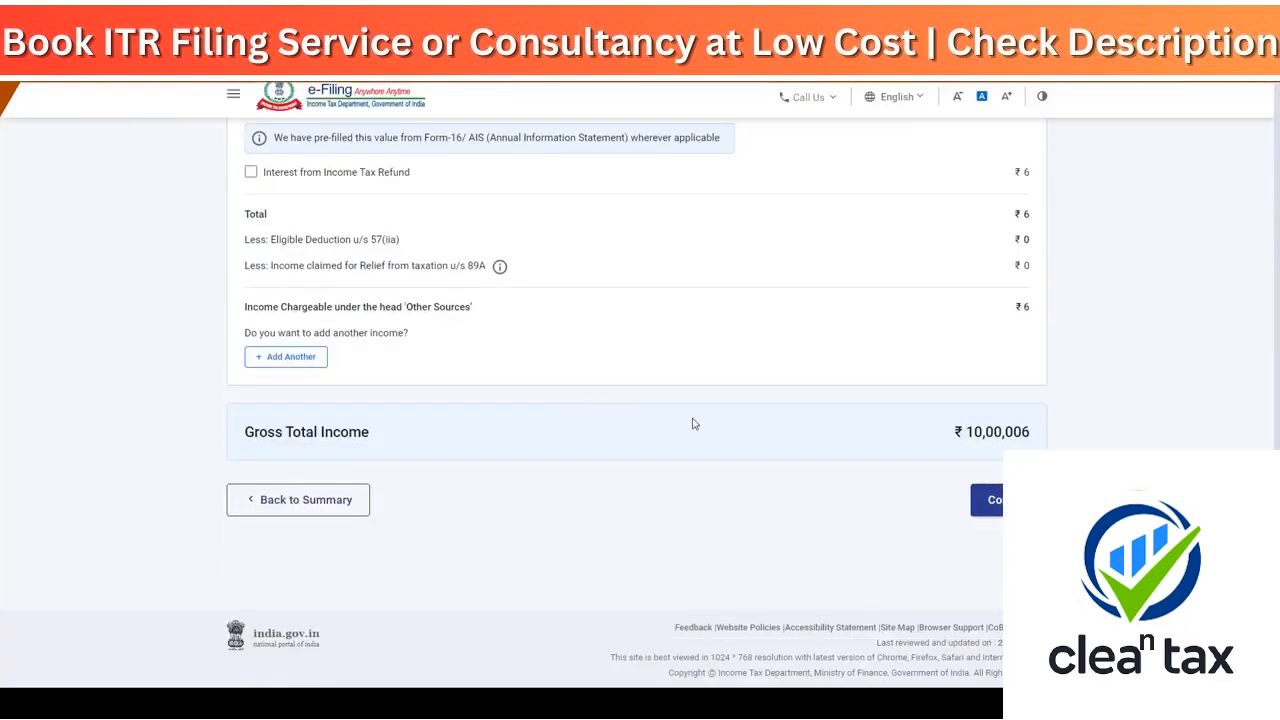
{"action": "scroll", "coordinate": [820, 432], "scroll_direction": "up", "scroll_amount": 3}
{"action": "scroll", "coordinate": [800, 430], "scroll_direction": "up", "scroll_amount": 5}
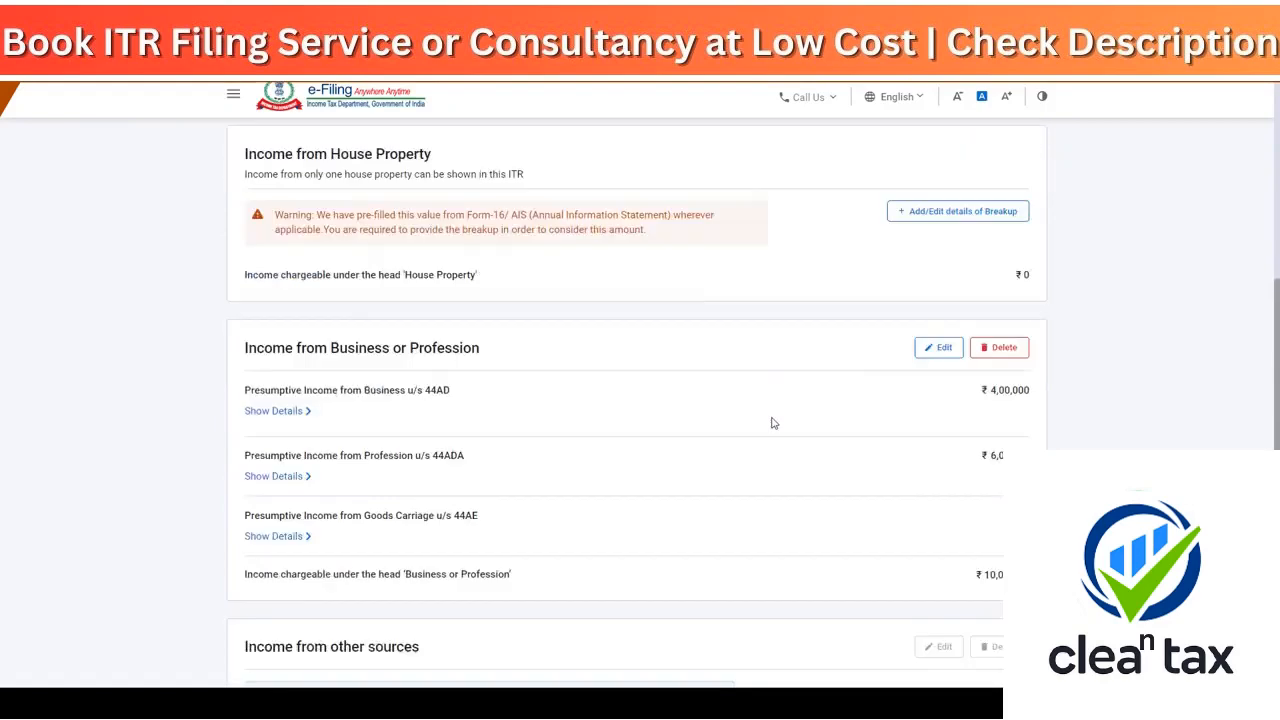
{"action": "left_click_drag", "start_coordinate": [265, 511], "coordinate": [245, 511]}
{"action": "scroll", "coordinate": [620, 520], "scroll_direction": "down", "scroll_amount": 8}
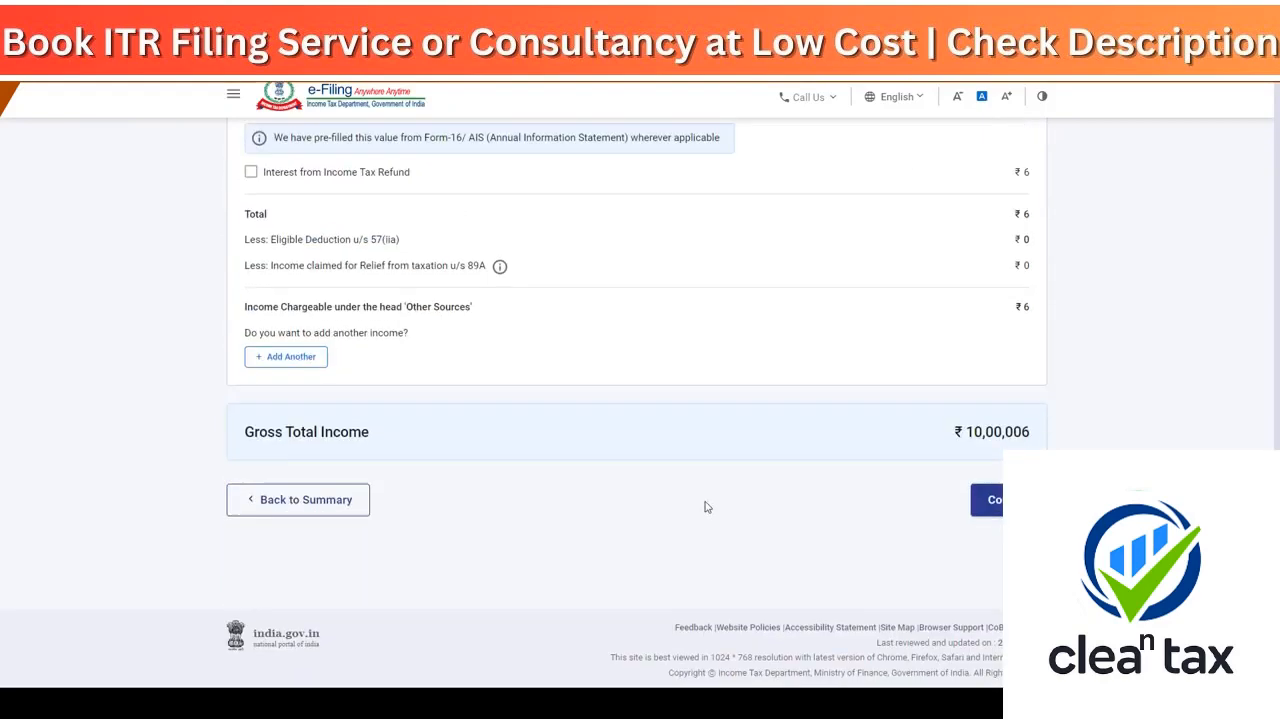
- Confirm the Gross Total Income section and open Disclosures and Exempt Income
{"action": "left_click", "coordinate": [988, 499]}
{"action": "left_click", "coordinate": [392, 382]}
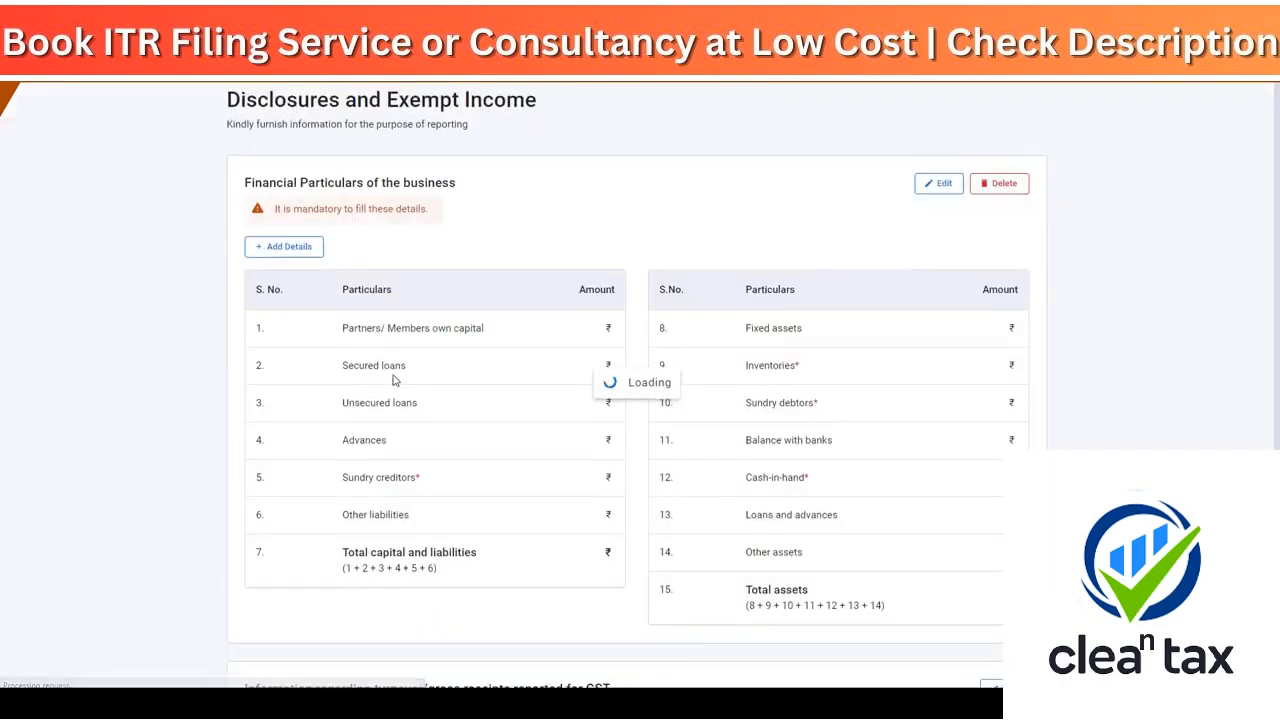
{"action": "scroll", "coordinate": [392, 382], "scroll_direction": "down", "scroll_amount": 2}
- Start adding the financial particulars of the business, entering 0 for both sundry creditors and inventories
{"action": "left_click_drag", "start_coordinate": [245, 284], "coordinate": [365, 298]}
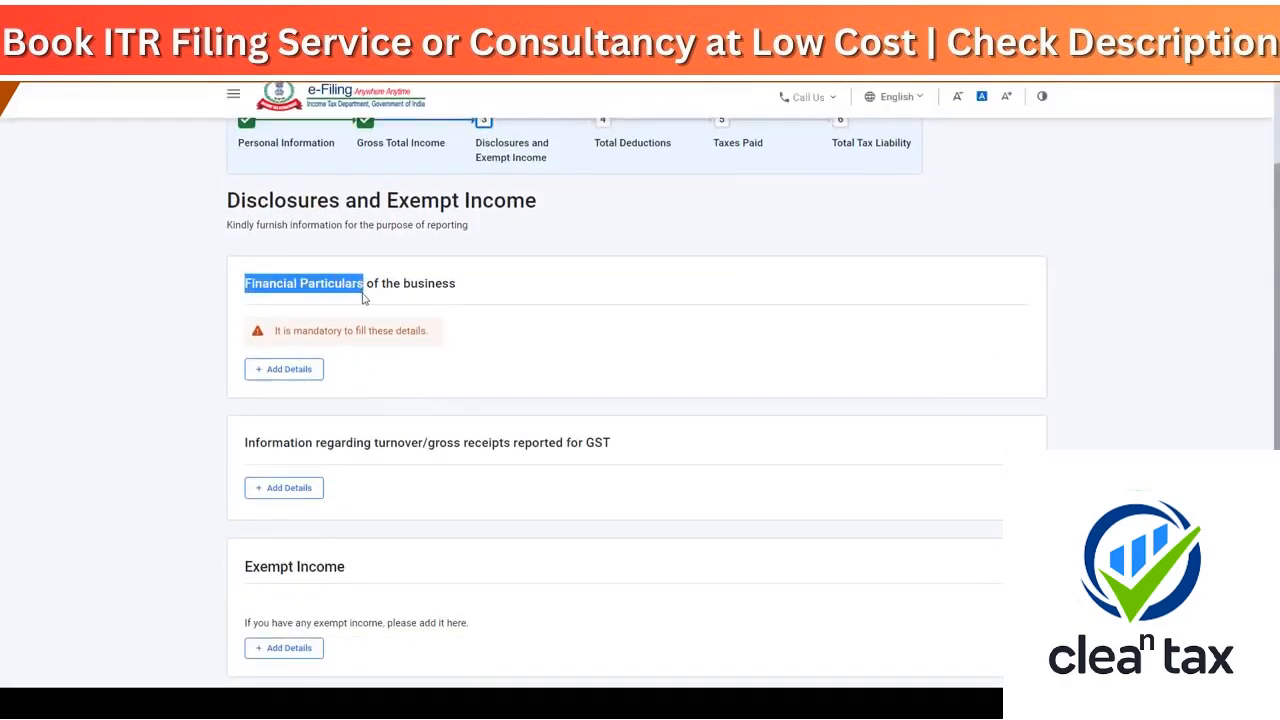
{"action": "left_click", "coordinate": [301, 369]}
{"action": "scroll", "coordinate": [643, 397], "scroll_direction": "down", "scroll_amount": 3}
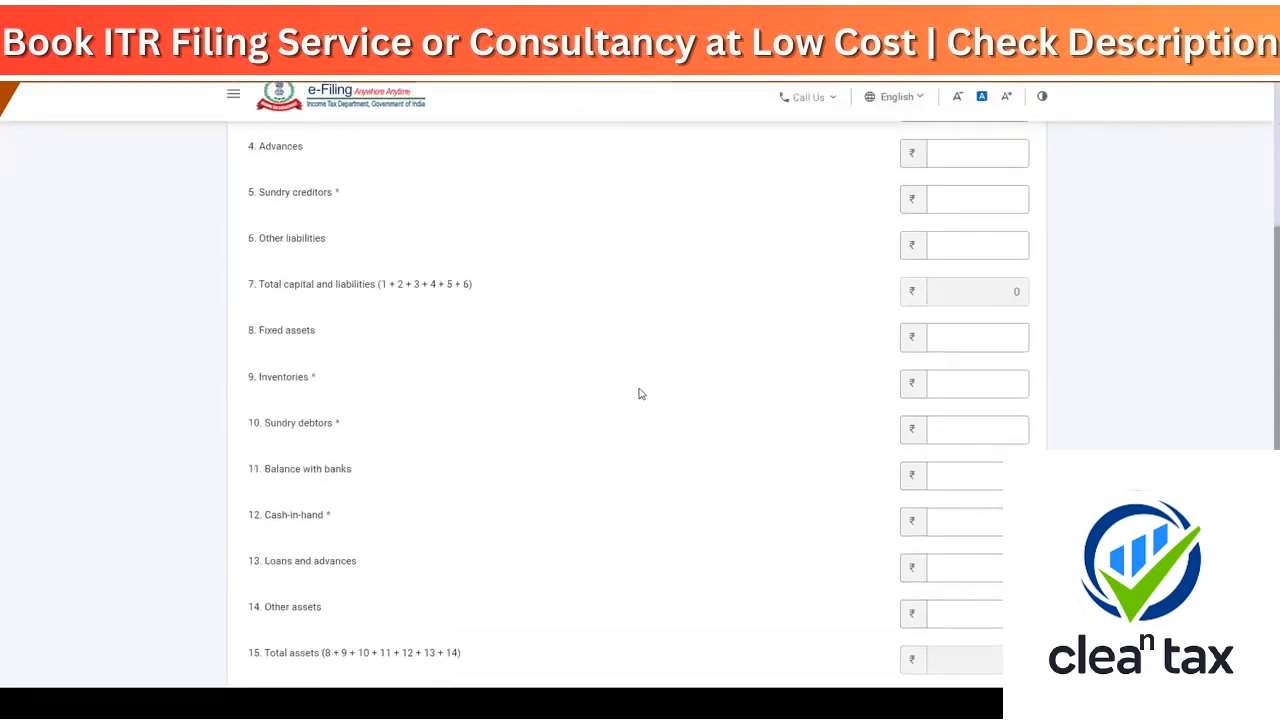
{"action": "triple_click", "coordinate": [371, 196]}
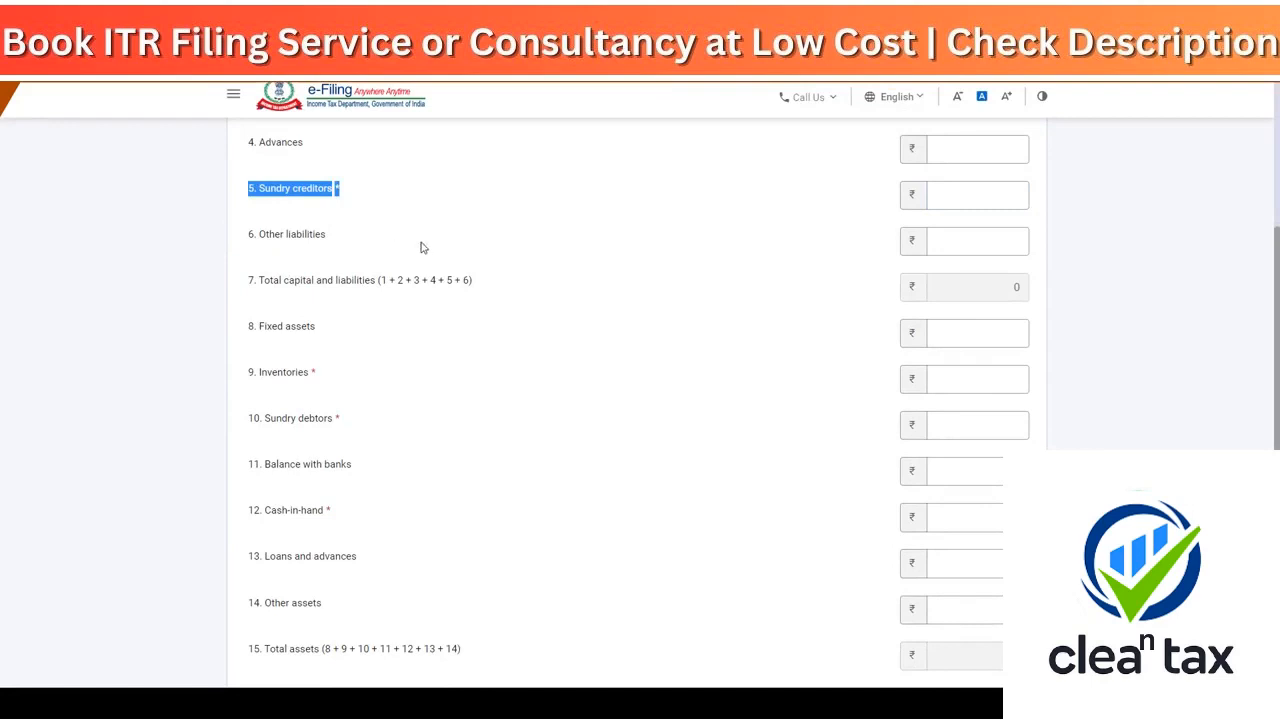
{"action": "left_click", "coordinate": [964, 201]}
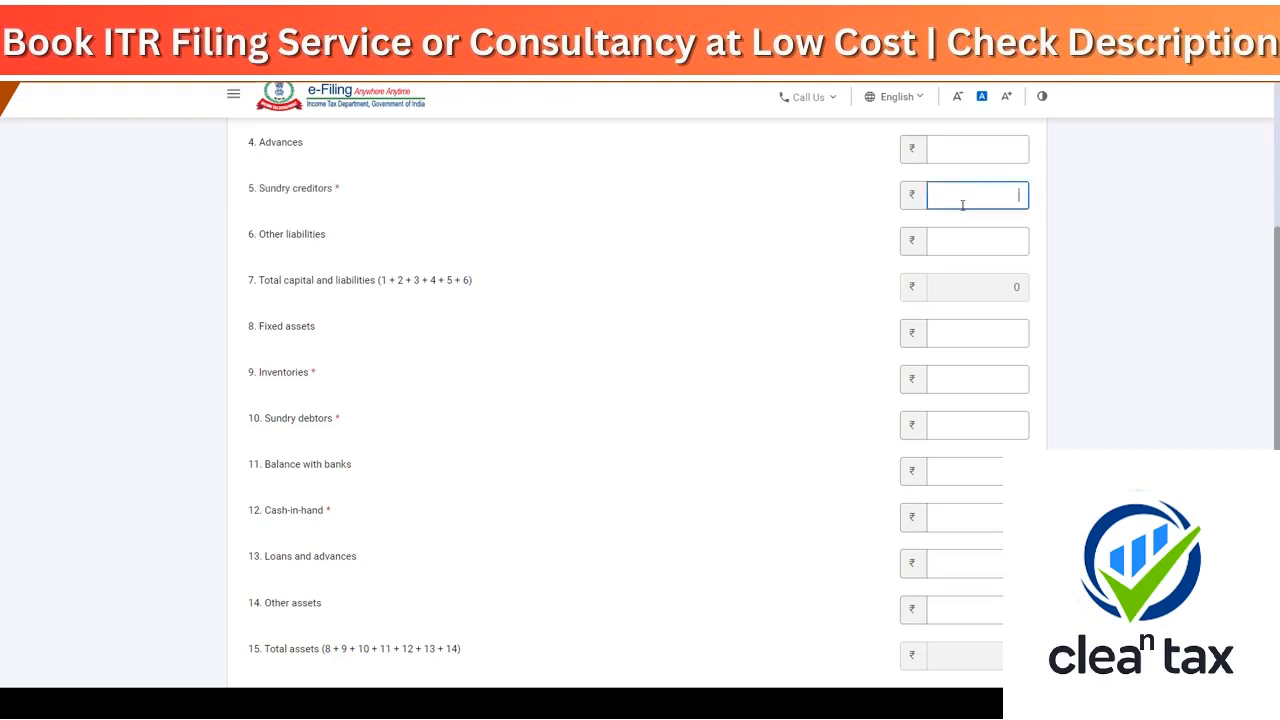
{"action": "type", "text": "0"}
{"action": "left_click", "coordinate": [1010, 406]}
{"action": "left_click", "coordinate": [1003, 386]}
{"action": "type", "text": "0"}
{"action": "left_click", "coordinate": [798, 426]}
{"action": "left_click_drag", "start_coordinate": [248, 373], "coordinate": [331, 390]}
- Enter 0 for sundry debtors and 10,000 for cash-in-hand, and save the financial particulars
{"action": "scroll", "coordinate": [520, 390], "scroll_direction": "down", "scroll_amount": 3}
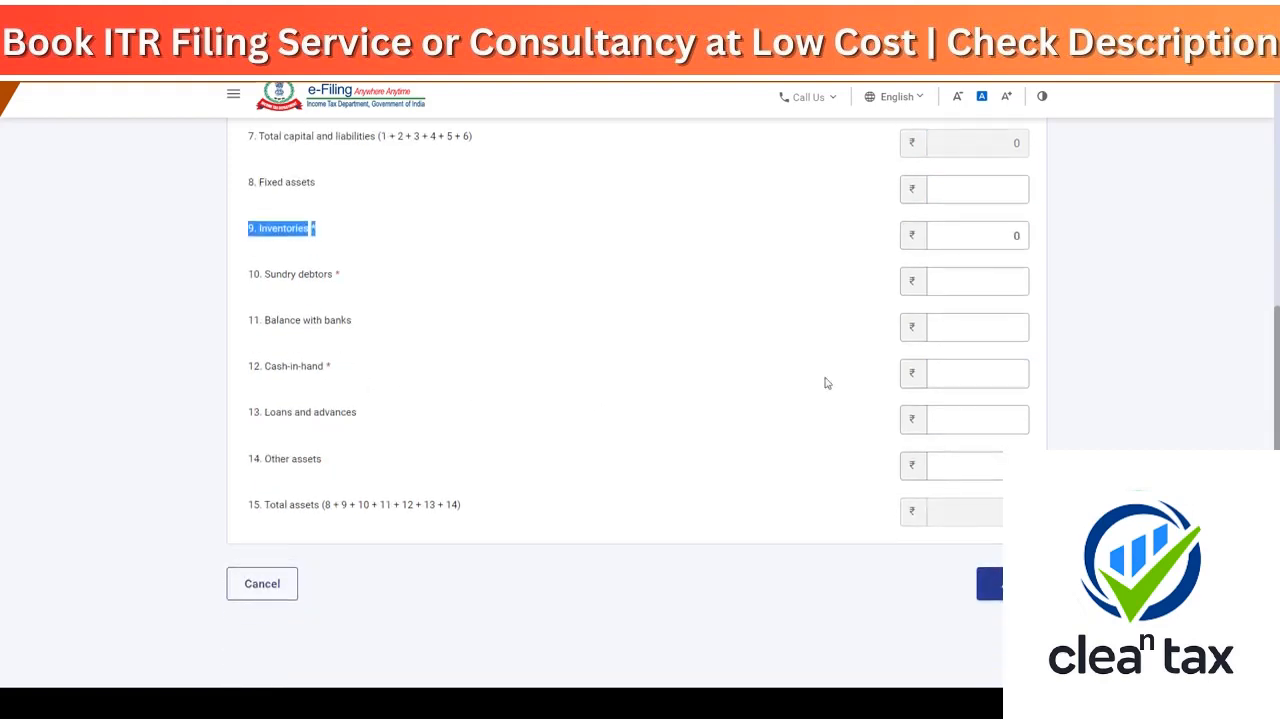
{"action": "left_click", "coordinate": [1008, 286]}
{"action": "type", "text": "0"}
{"action": "left_click", "coordinate": [798, 338]}
{"action": "left_click", "coordinate": [973, 370]}
{"action": "type", "text": "10000"}
{"action": "left_click", "coordinate": [807, 392]}
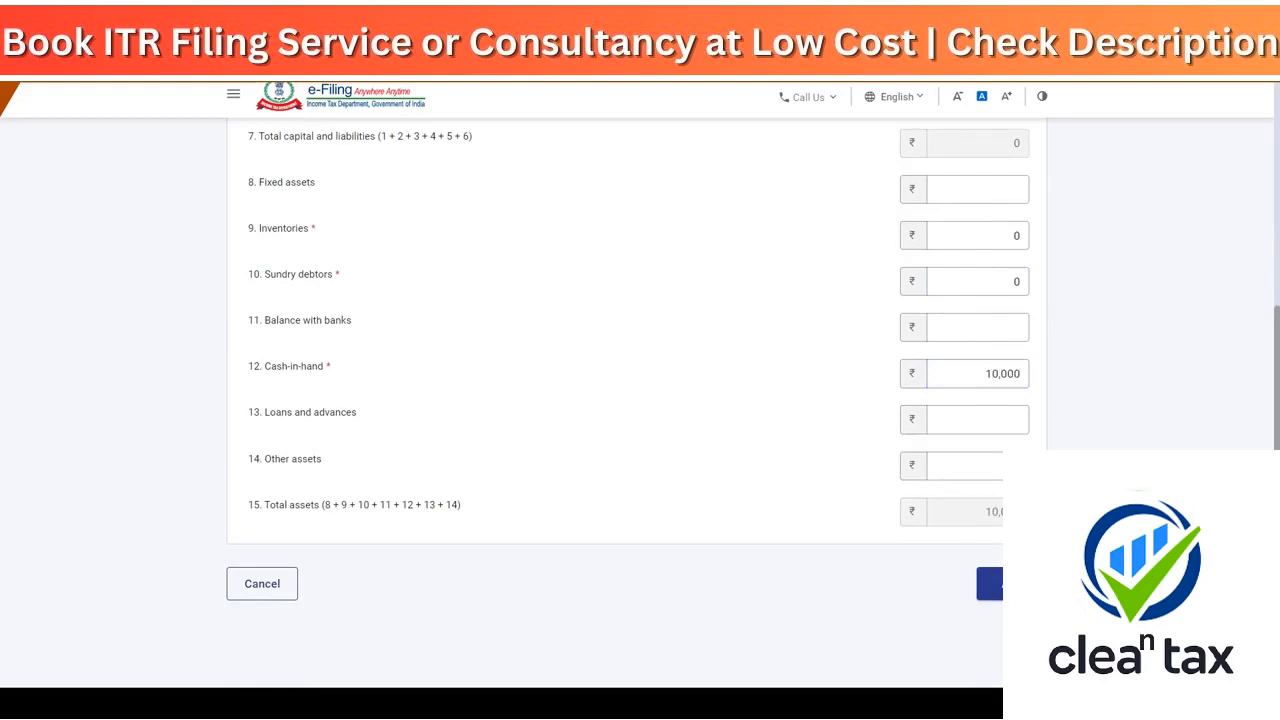
{"action": "left_click", "coordinate": [990, 584]}
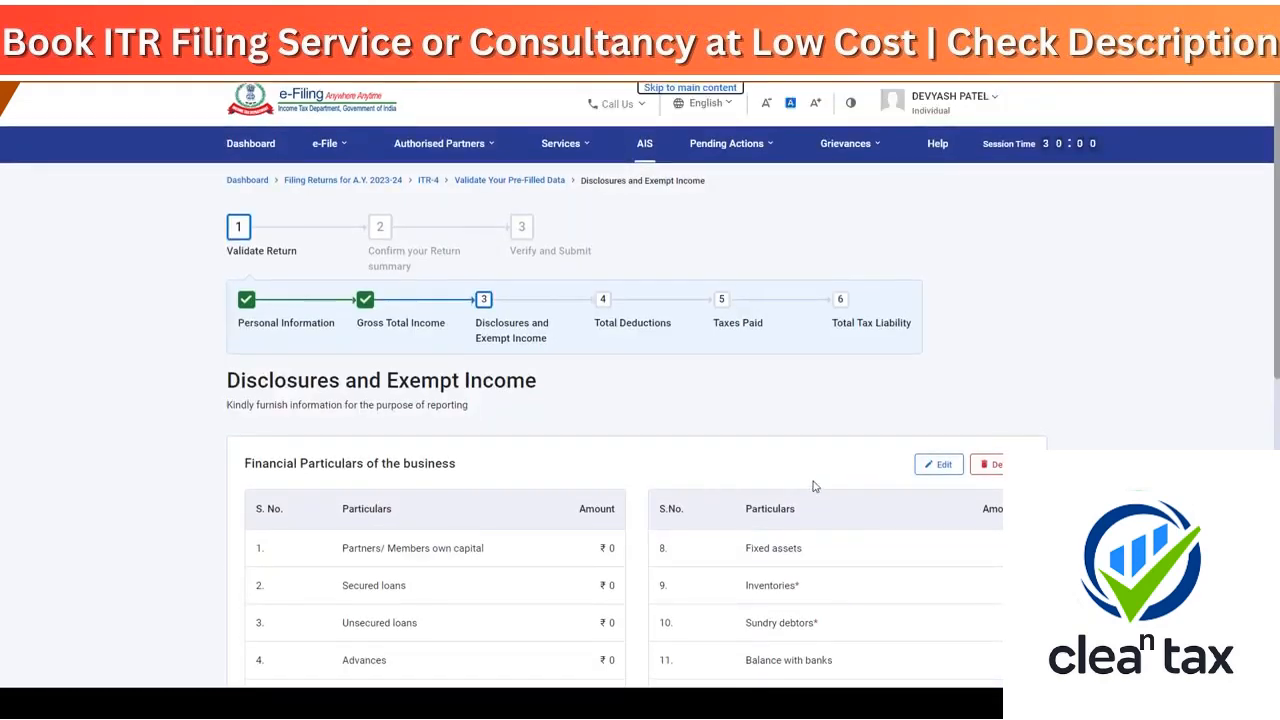
- Examine the section on turnover or gross receipts reported for GST
{"action": "scroll", "coordinate": [815, 482], "scroll_direction": "down", "scroll_amount": 6}
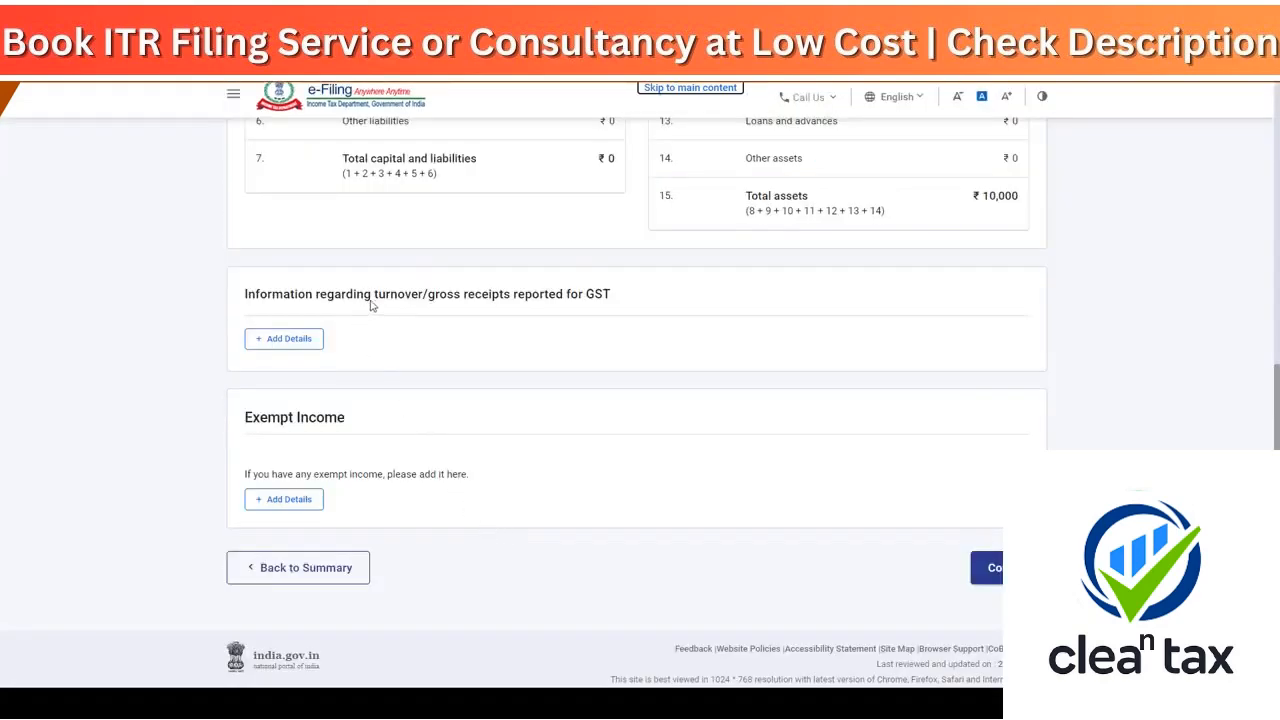
{"action": "left_click_drag", "start_coordinate": [372, 296], "coordinate": [577, 301]}
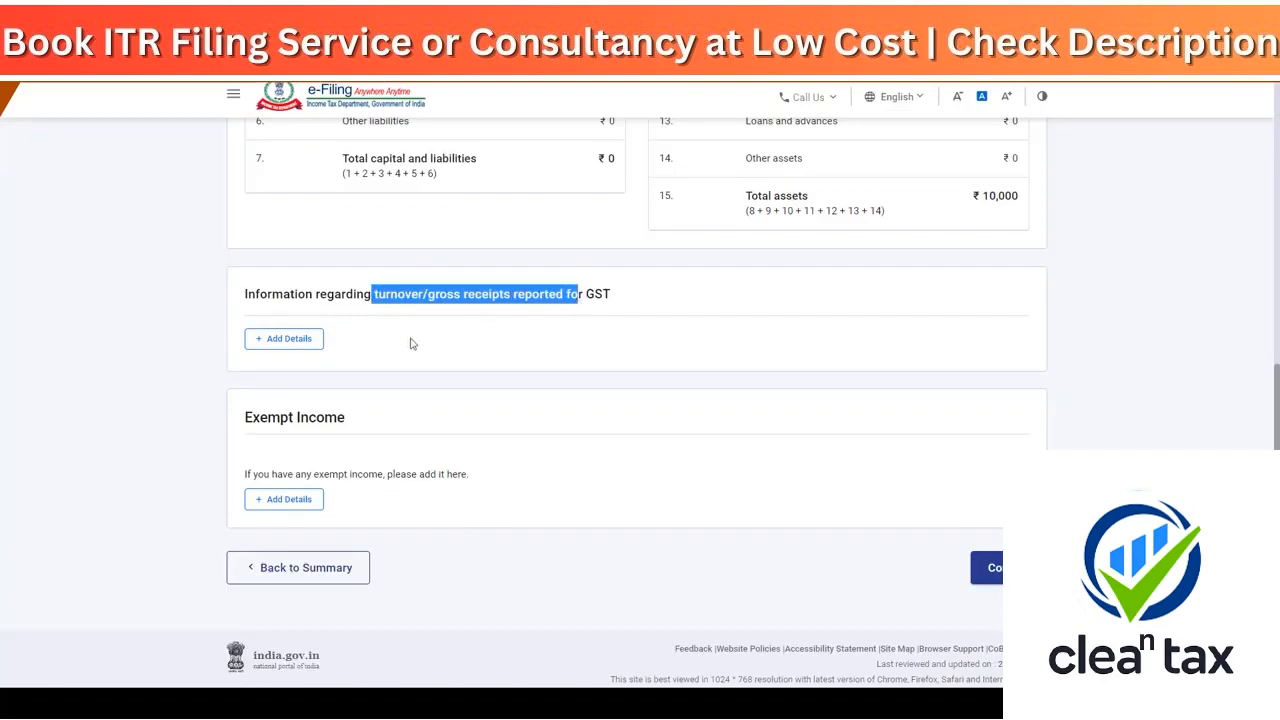